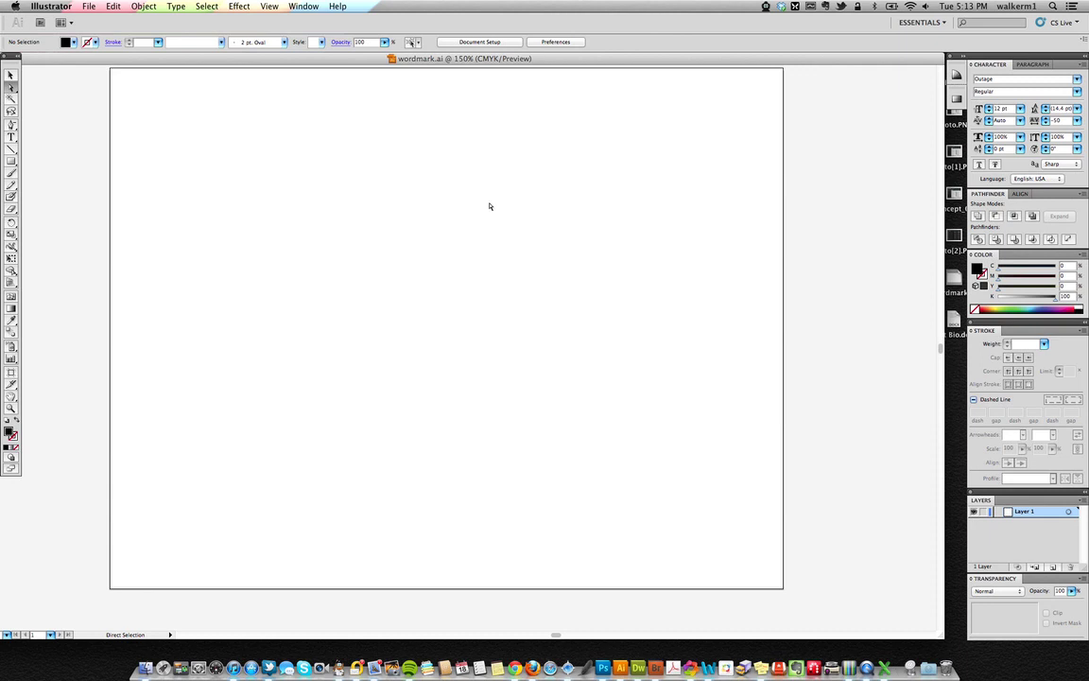
# Type the word AWESOME on the artboard with the Type tool.
pyautogui.click(13, 137)
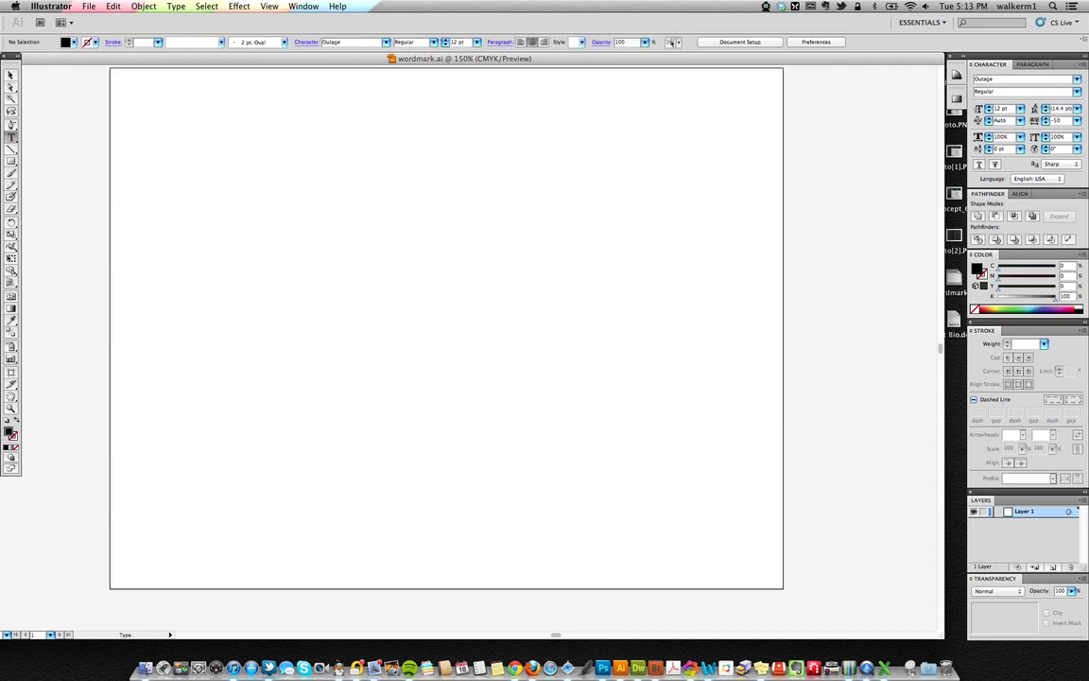
pyautogui.click(370, 304)
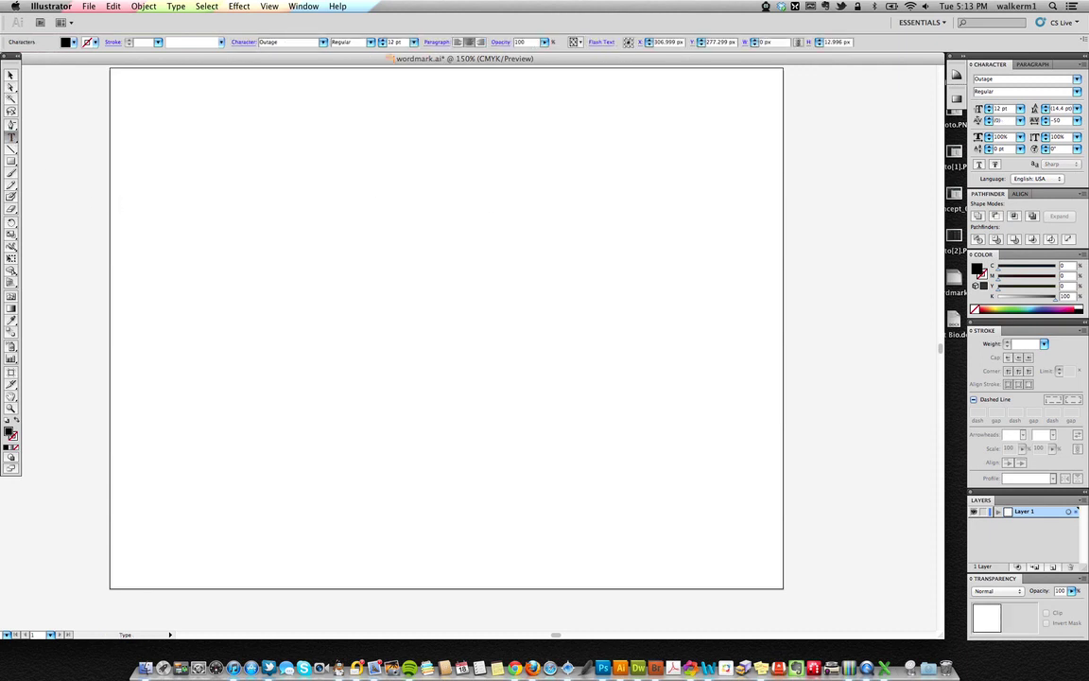
pyautogui.write('AWESOME')
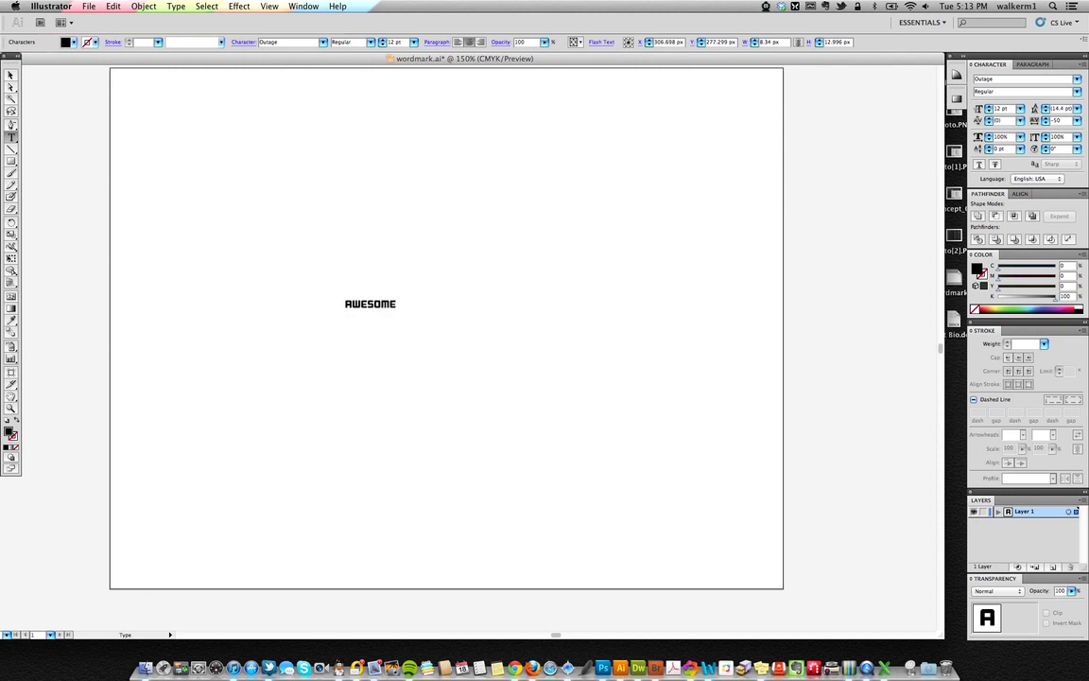
# Scale AWESOME up to about 87 pt and move it higher on the artboard.
pyautogui.click(10, 77)
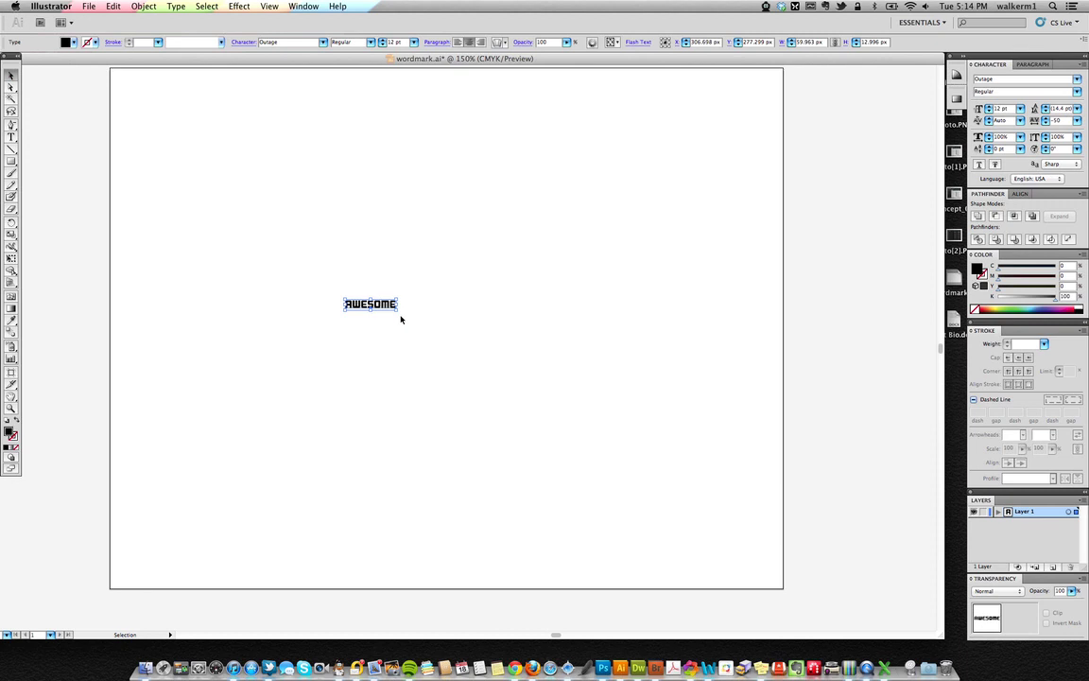
pyautogui.moveTo(399, 311); pyautogui.dragTo(629, 425)
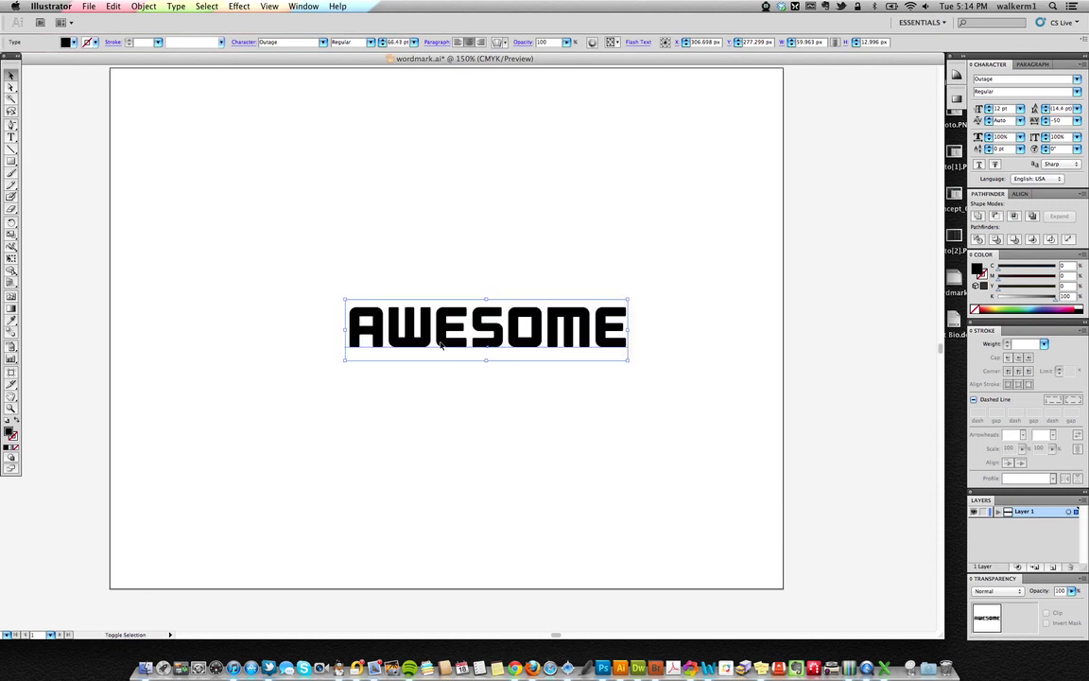
pyautogui.moveTo(345, 297); pyautogui.dragTo(256, 248)
pyautogui.click(345, 303)
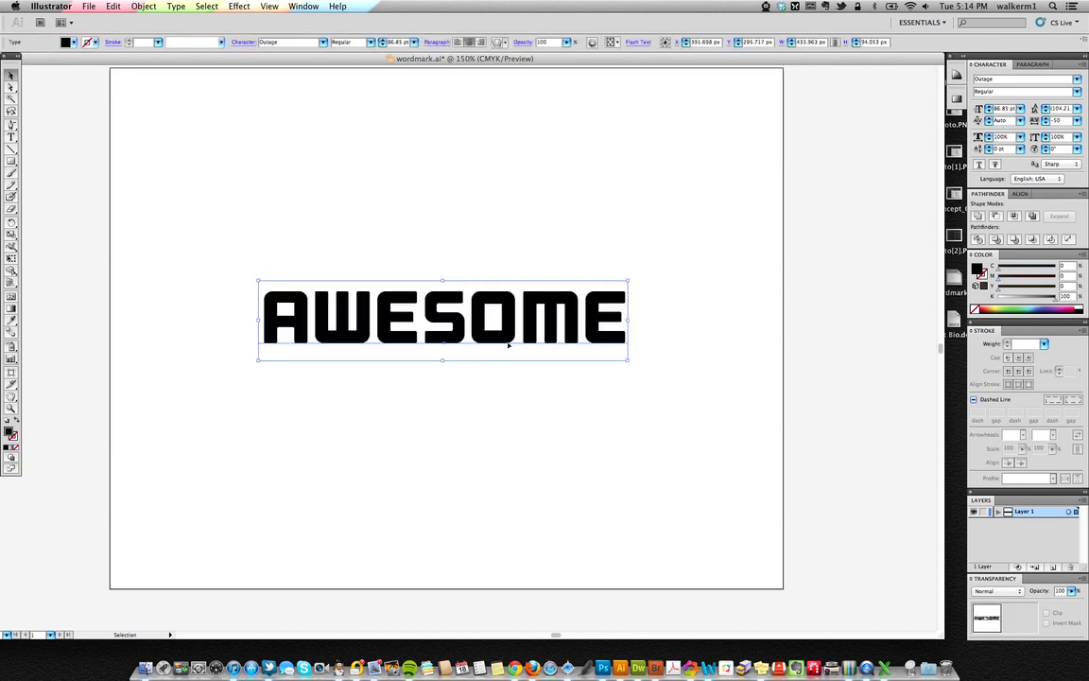
pyautogui.moveTo(495, 338); pyautogui.dragTo(514, 292)
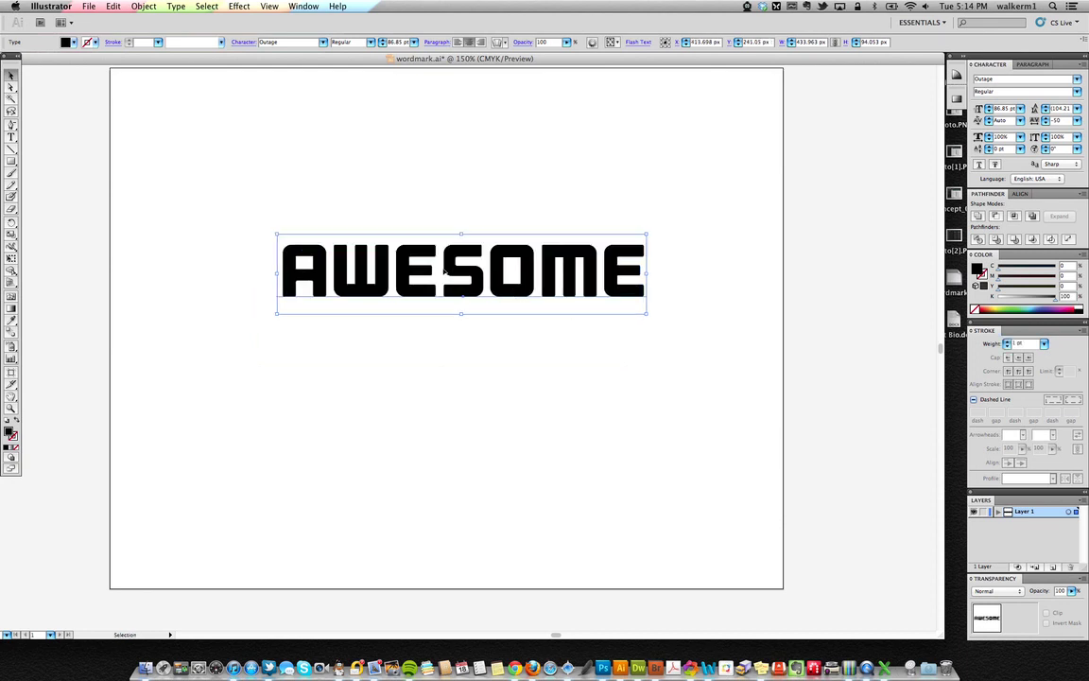
# Switch to Outline view and back to Preview to check the artwork.
pyautogui.click(271, 5)
pyautogui.click(248, 18)
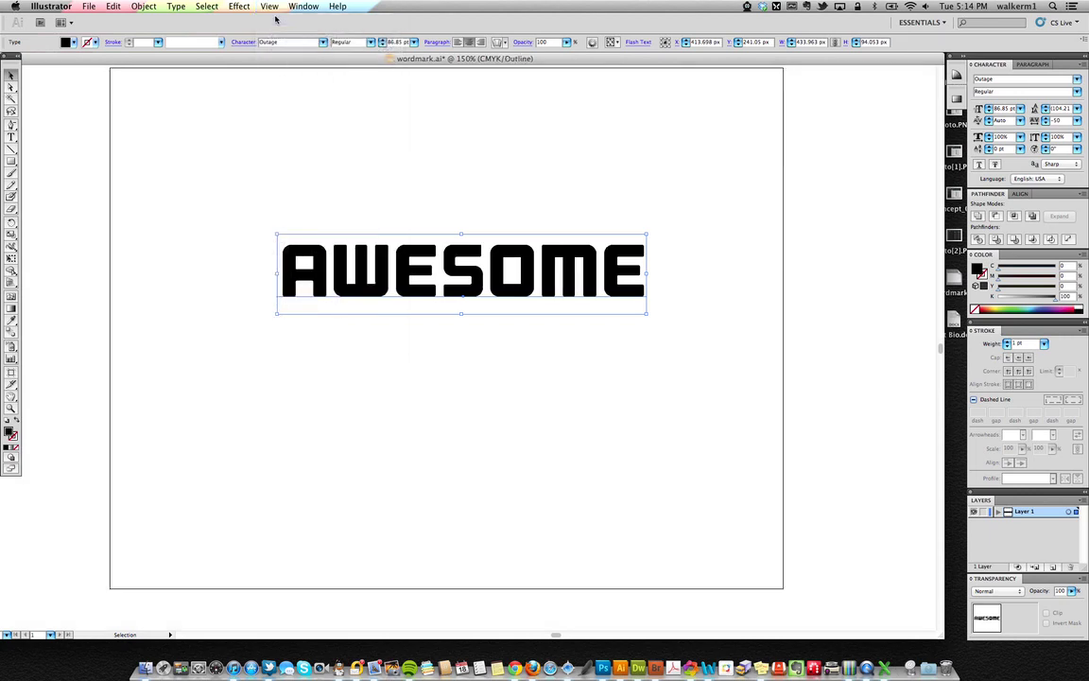
pyautogui.click(269, 5)
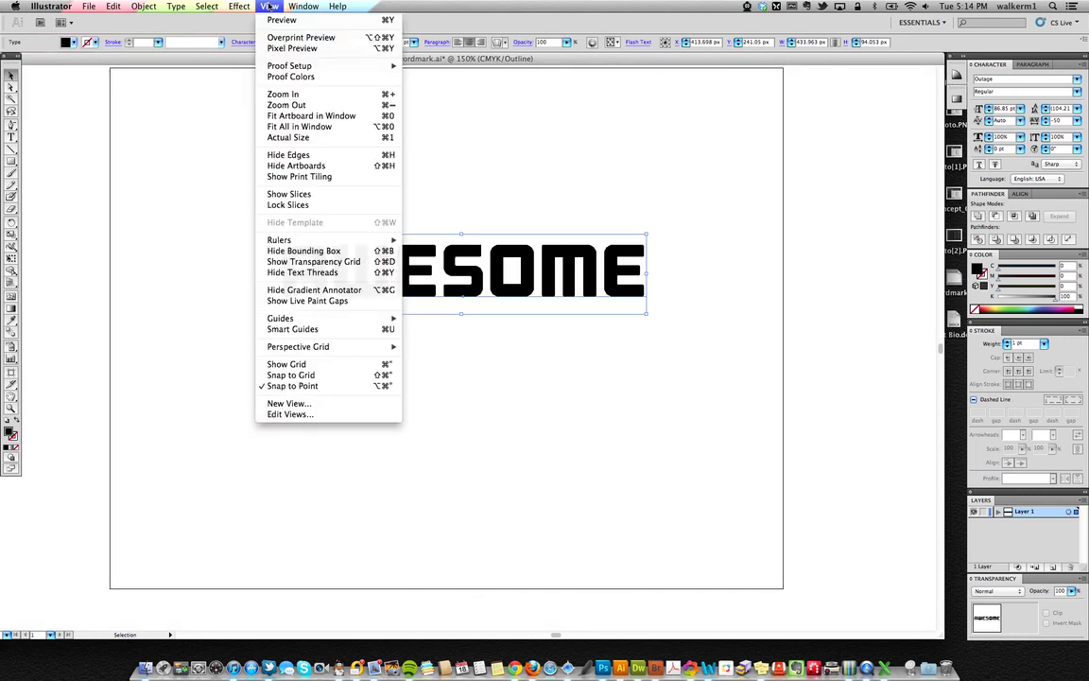
pyautogui.click(274, 19)
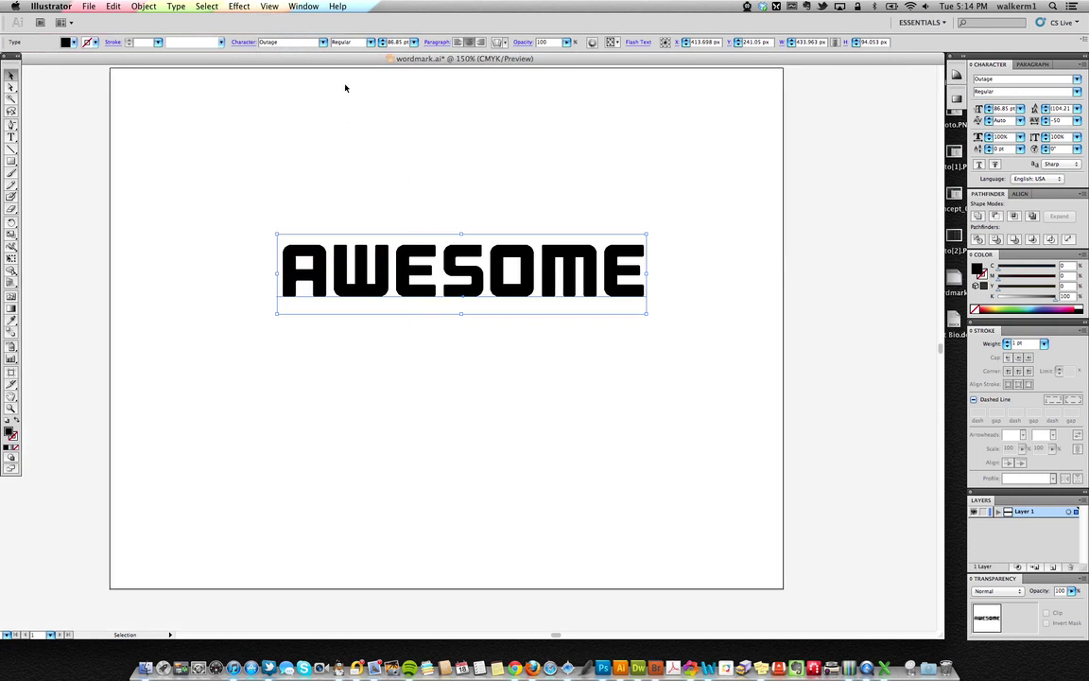
# Pan the view and Alt-drag a duplicate of AWESOME above the artboard.
pyautogui.click(388, 118)
pyautogui.press('space')
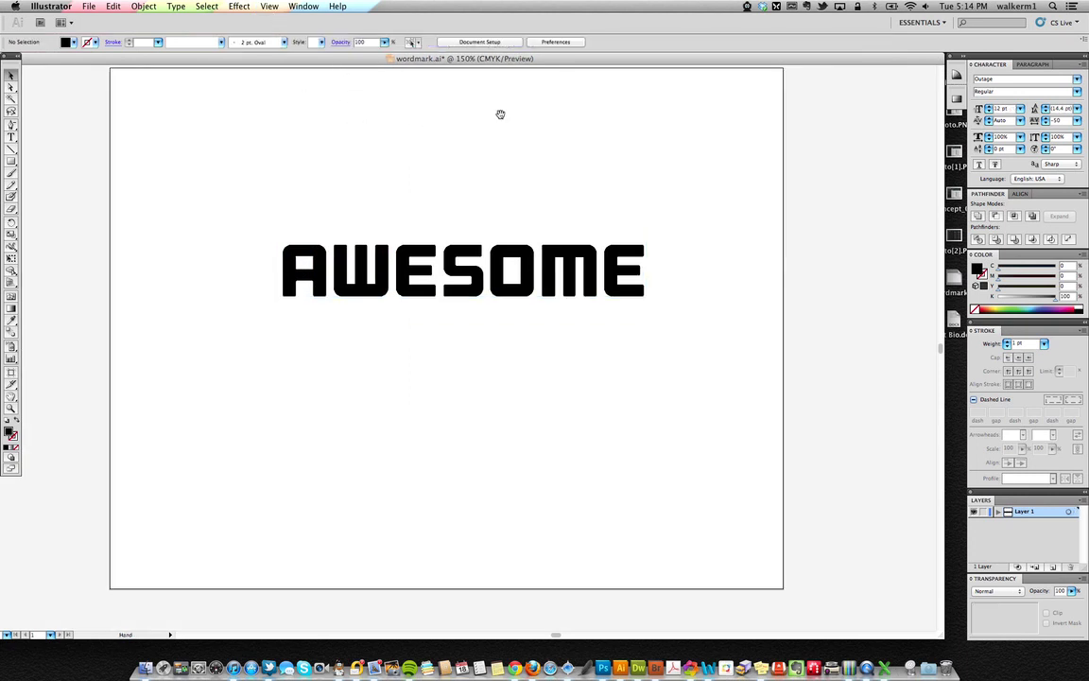
pyautogui.moveTo(500, 113); pyautogui.dragTo(516, 233)
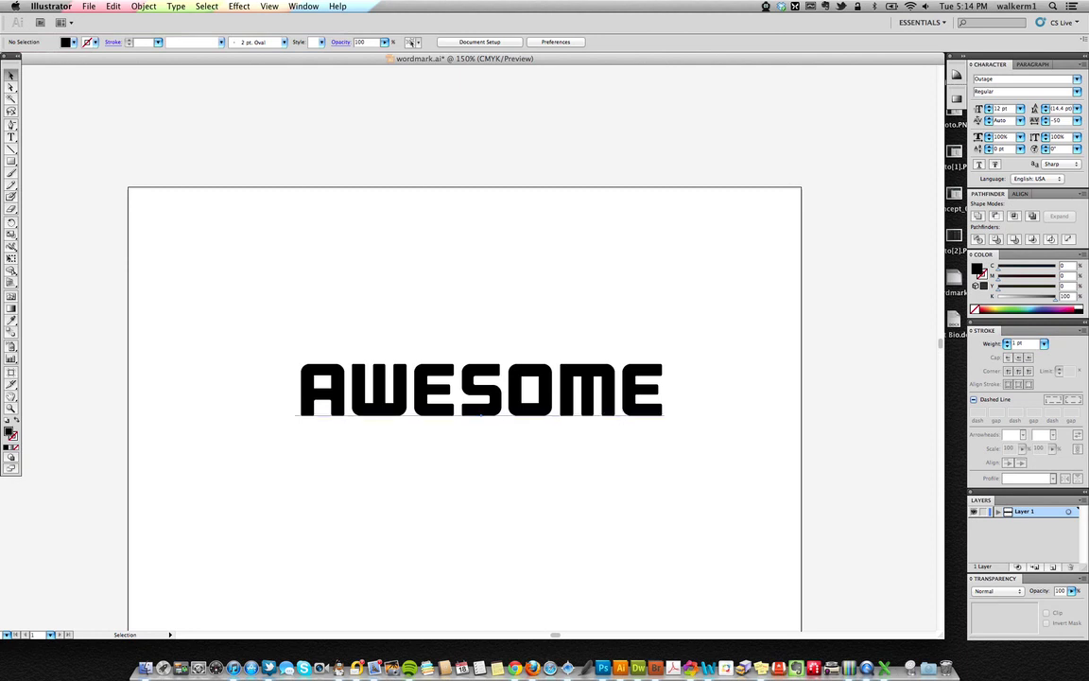
pyautogui.moveTo(605, 393); pyautogui.dragTo(598, 111)
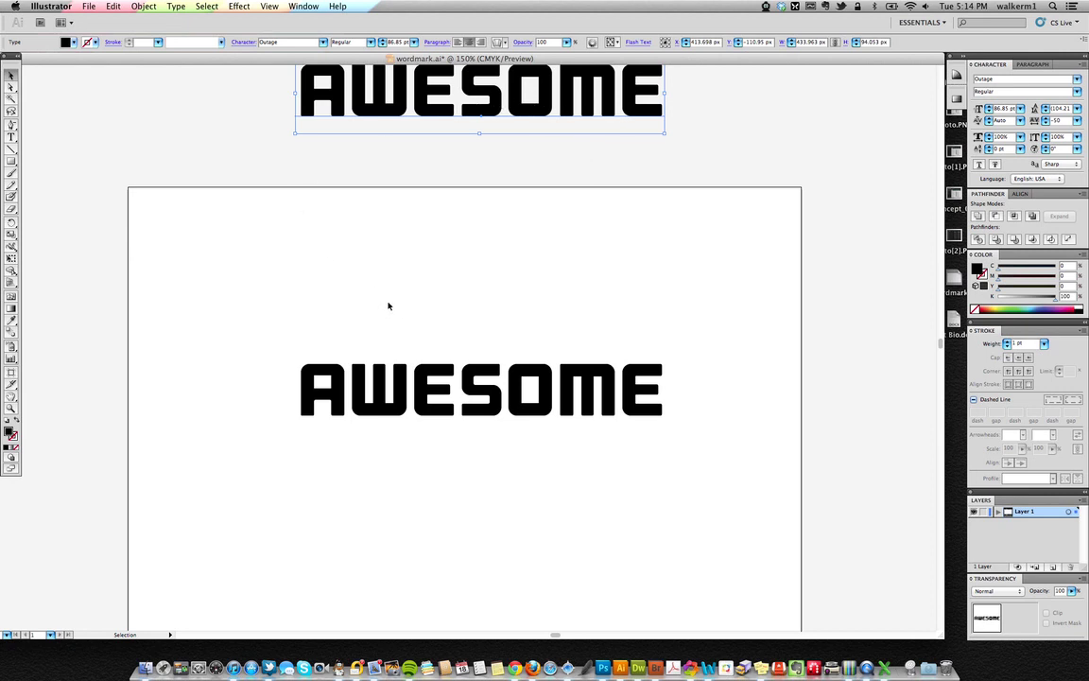
# Move the original AWESOME slightly lower on the artboard.
pyautogui.click(535, 285)
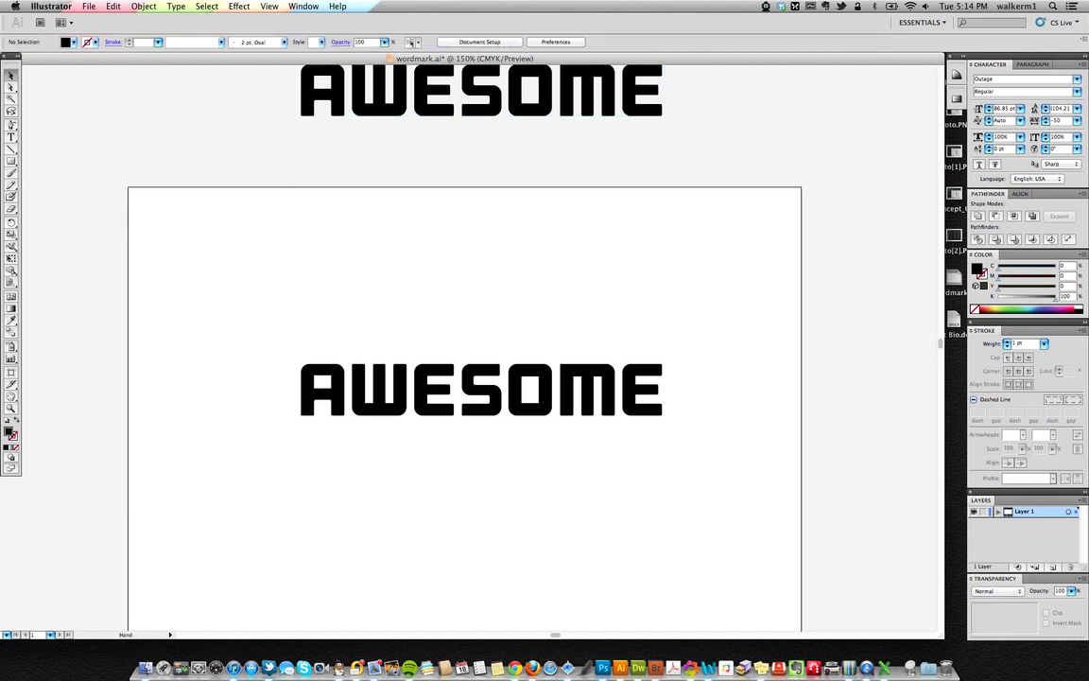
pyautogui.scroll(-3, 643, 410)
pyautogui.scroll(-3, 677, 349)
pyautogui.scroll(1, 678, 343)
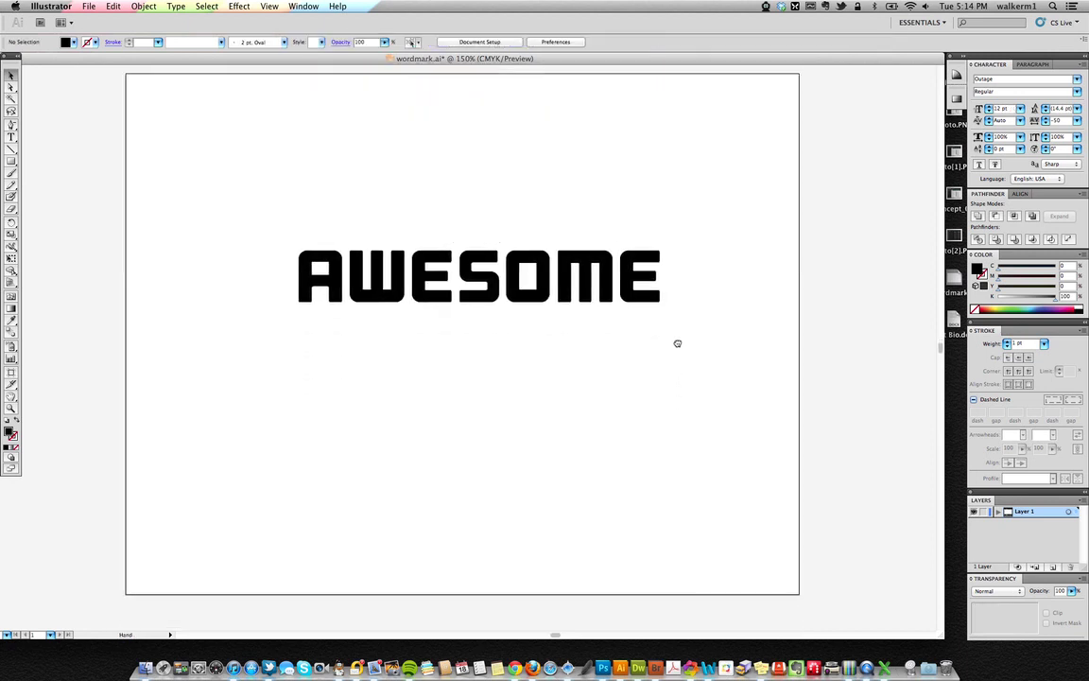
pyautogui.moveTo(589, 298); pyautogui.dragTo(592, 315)
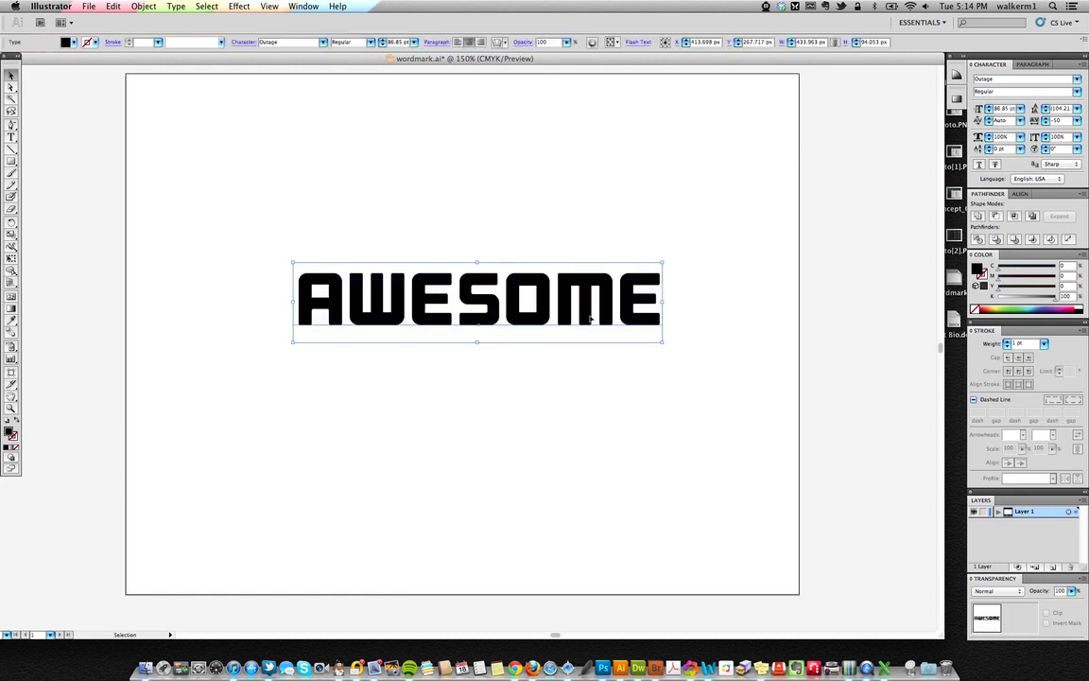
# Convert the AWESOME text to outlines with Type > Create Outlines.
pyautogui.click(177, 7)
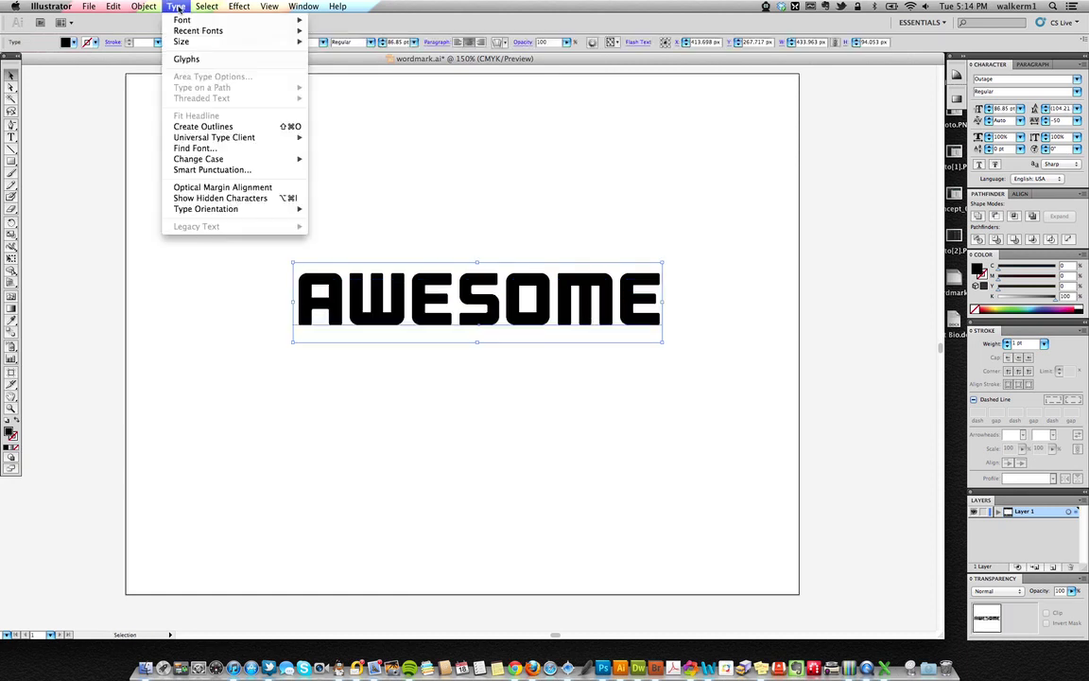
pyautogui.click(214, 126)
pyautogui.press('a')
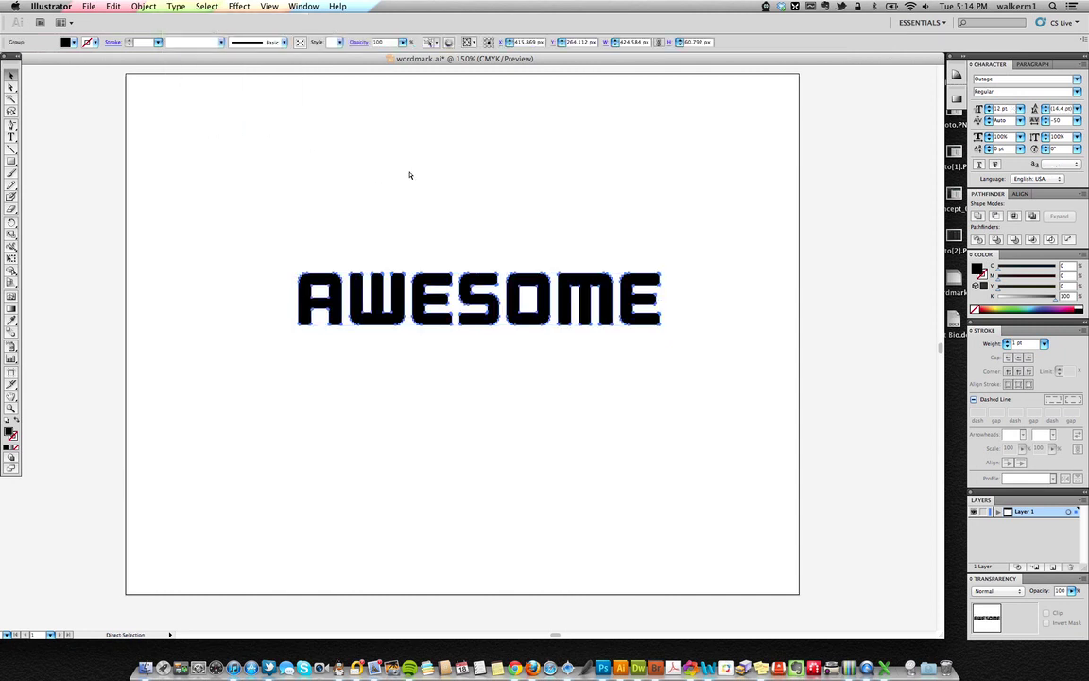
pyautogui.press('v')
# Check the letter outlines with Cmd+Y, then return to Preview.
pyautogui.press('super+y')
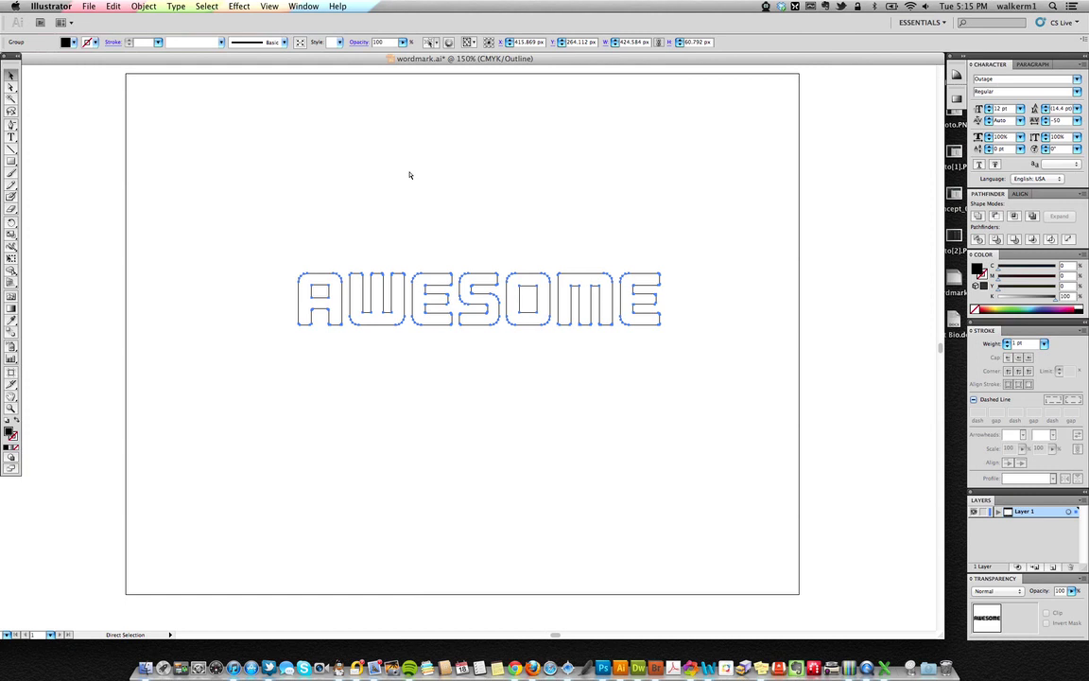
pyautogui.press('v')
pyautogui.press('super+y')
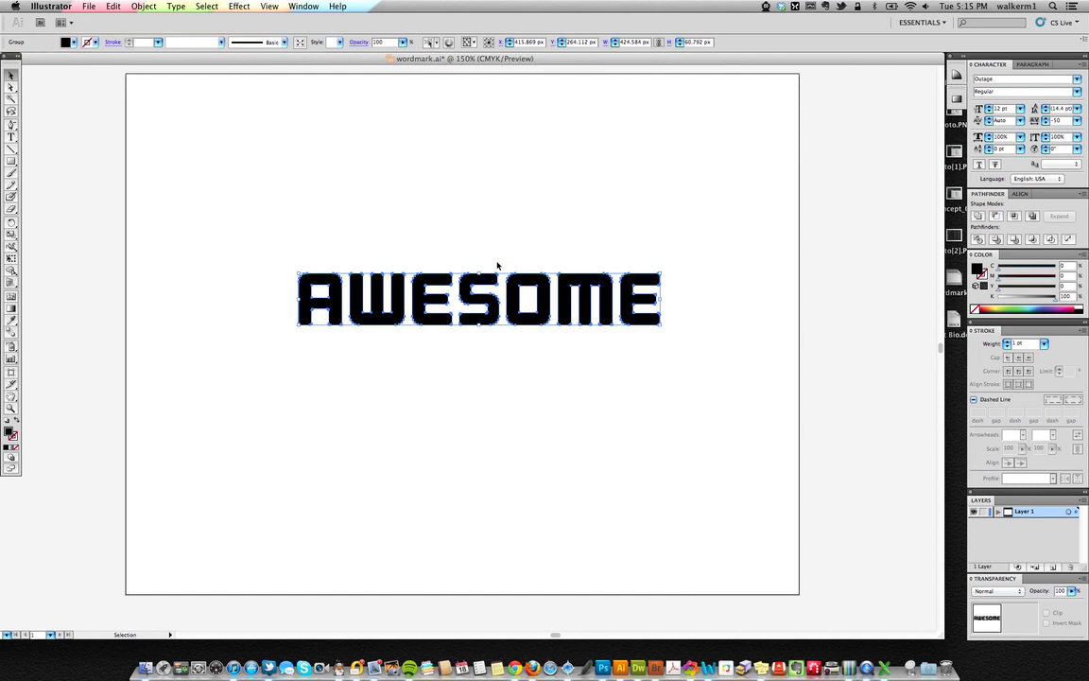
# Select all the AWESOME letter shapes, copy them and paste a copy behind.
pyautogui.click(418, 200)
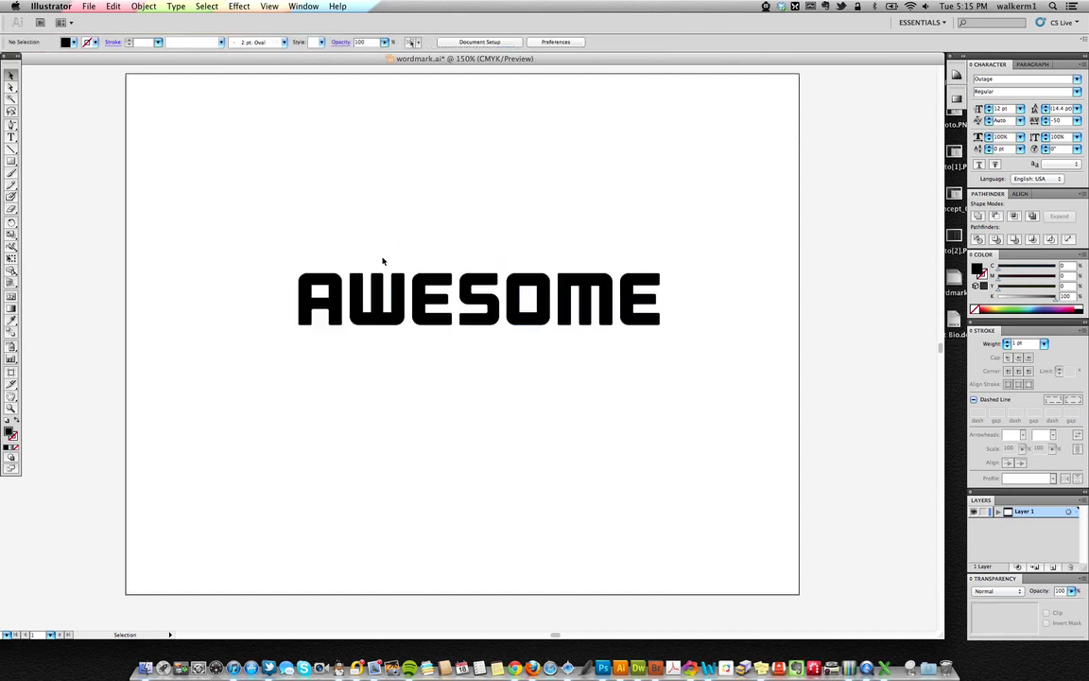
pyautogui.moveTo(216, 223); pyautogui.dragTo(675, 362)
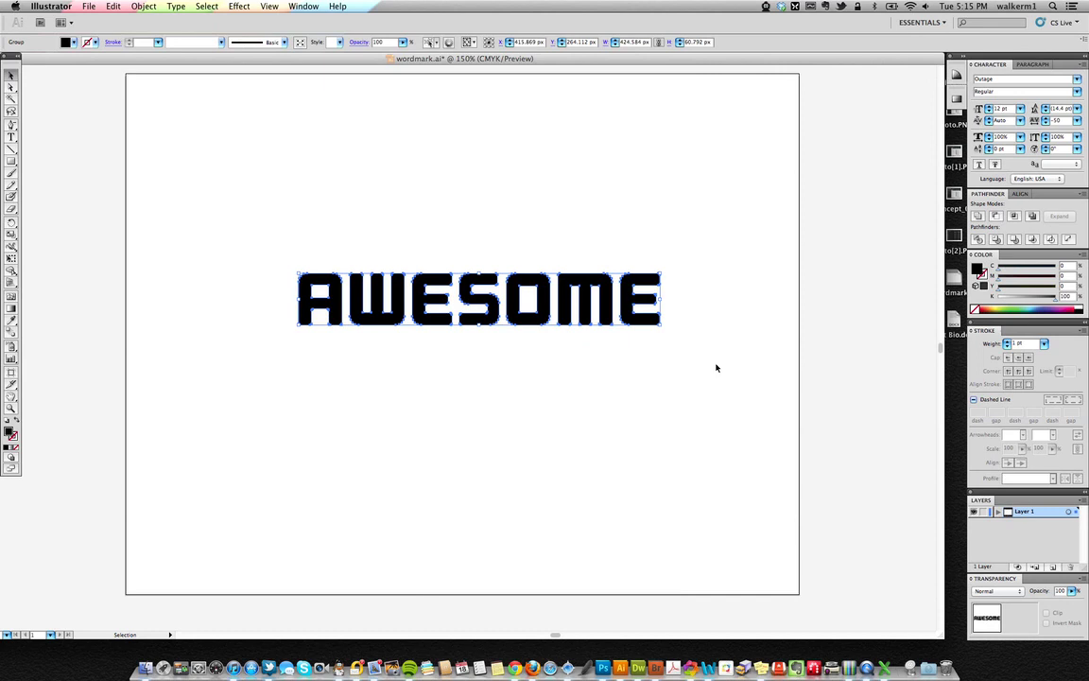
pyautogui.click(133, 6)
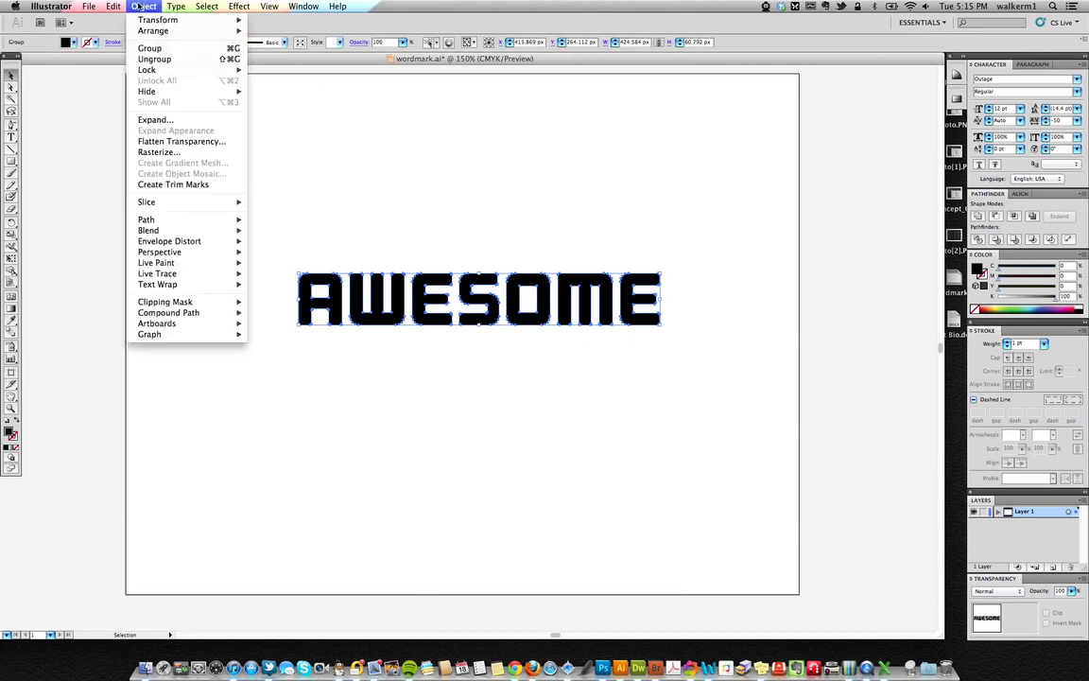
pyautogui.moveTo(115, 6)
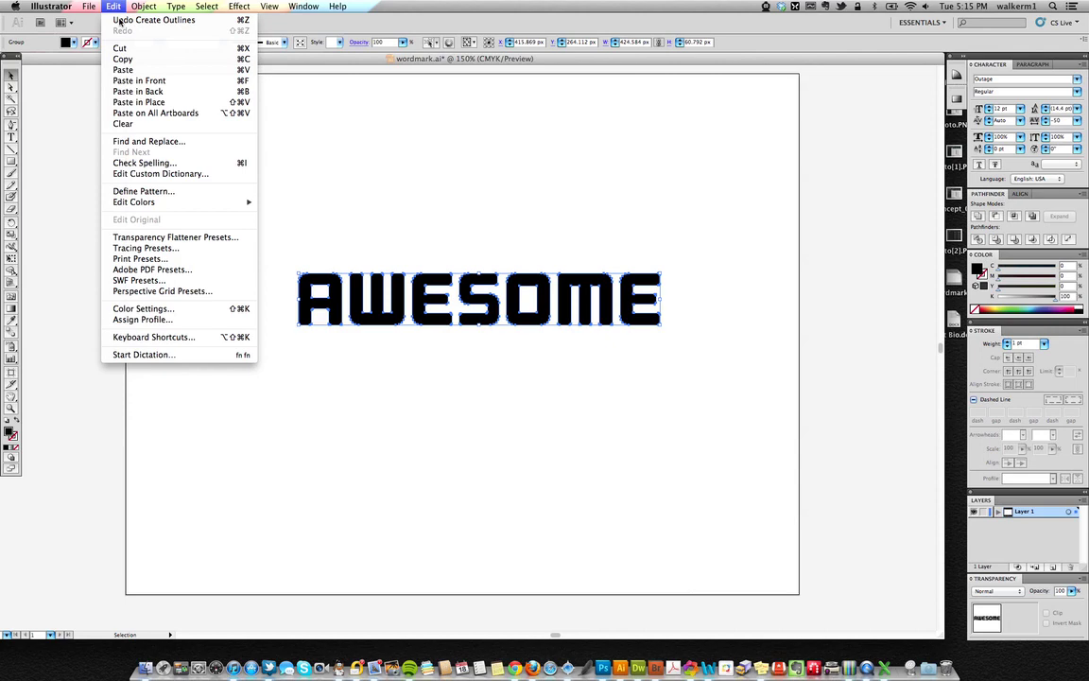
pyautogui.click(123, 59)
pyautogui.click(112, 7)
pyautogui.click(138, 91)
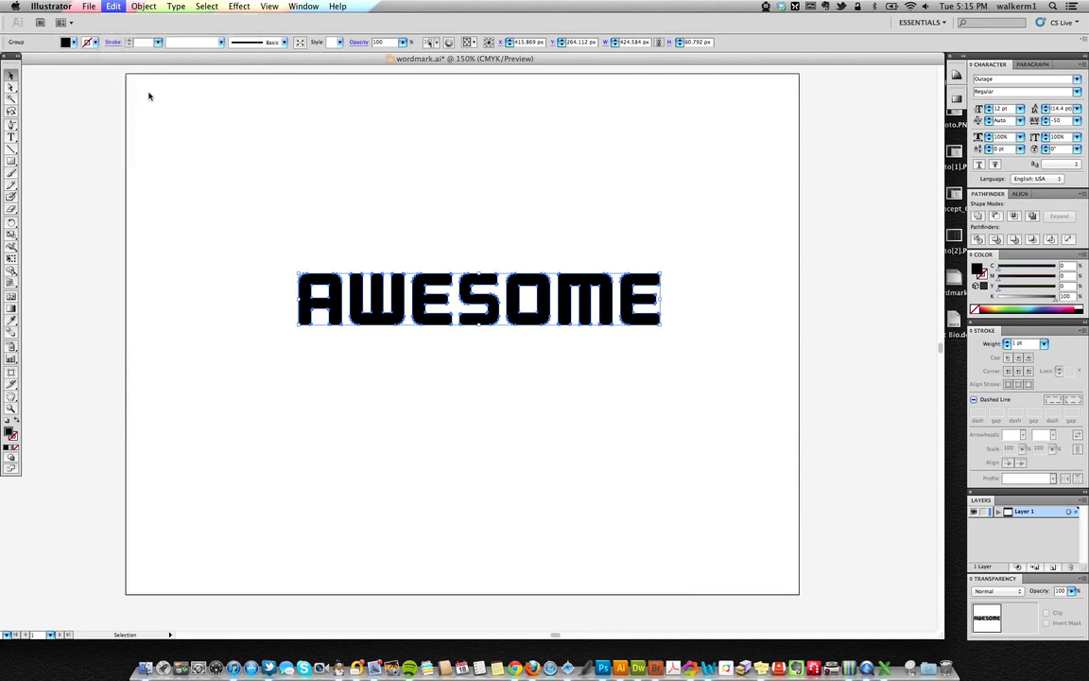
# Set the fill to pink F90B4F and the stroke weight to 10 pt.
pyautogui.doubleClick(11, 434)
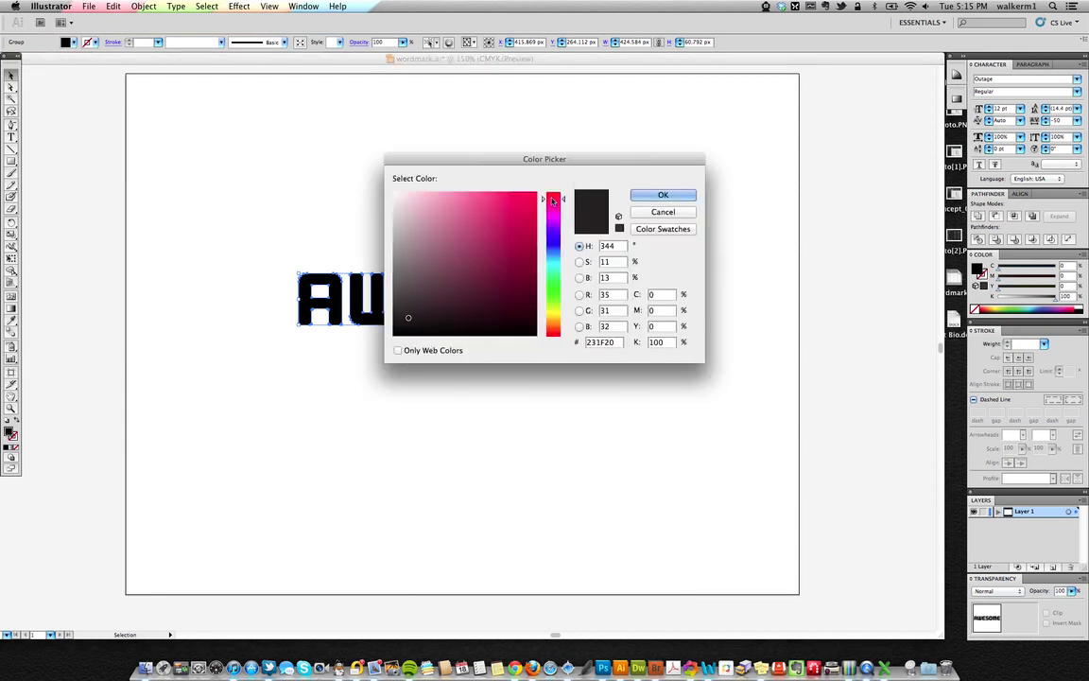
pyautogui.click(532, 195)
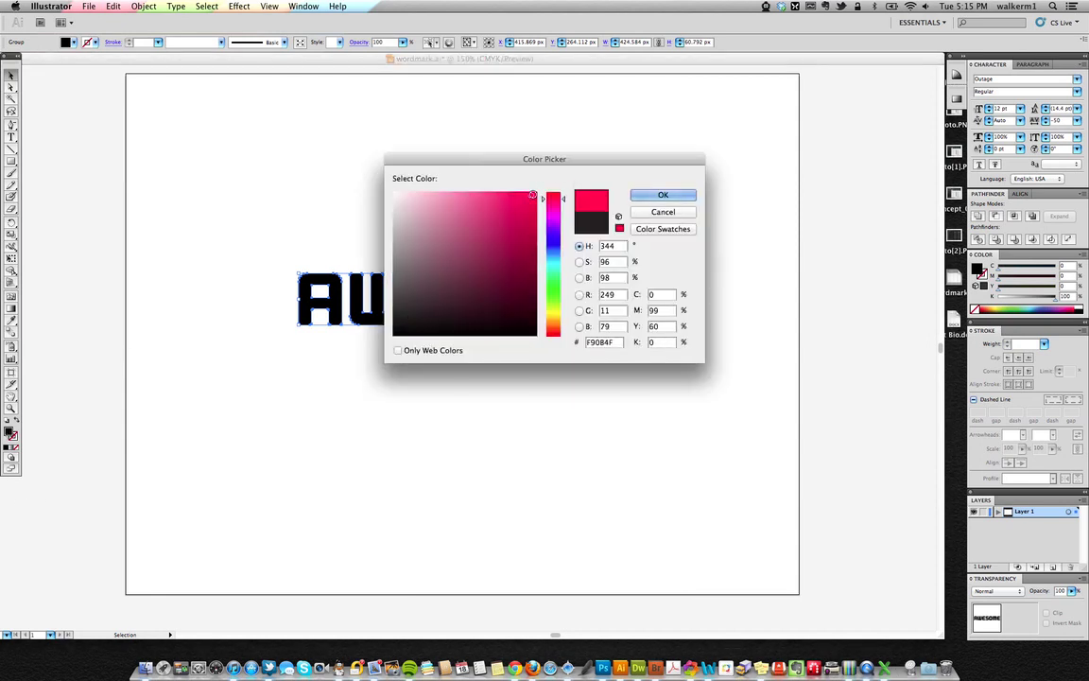
pyautogui.click(663, 196)
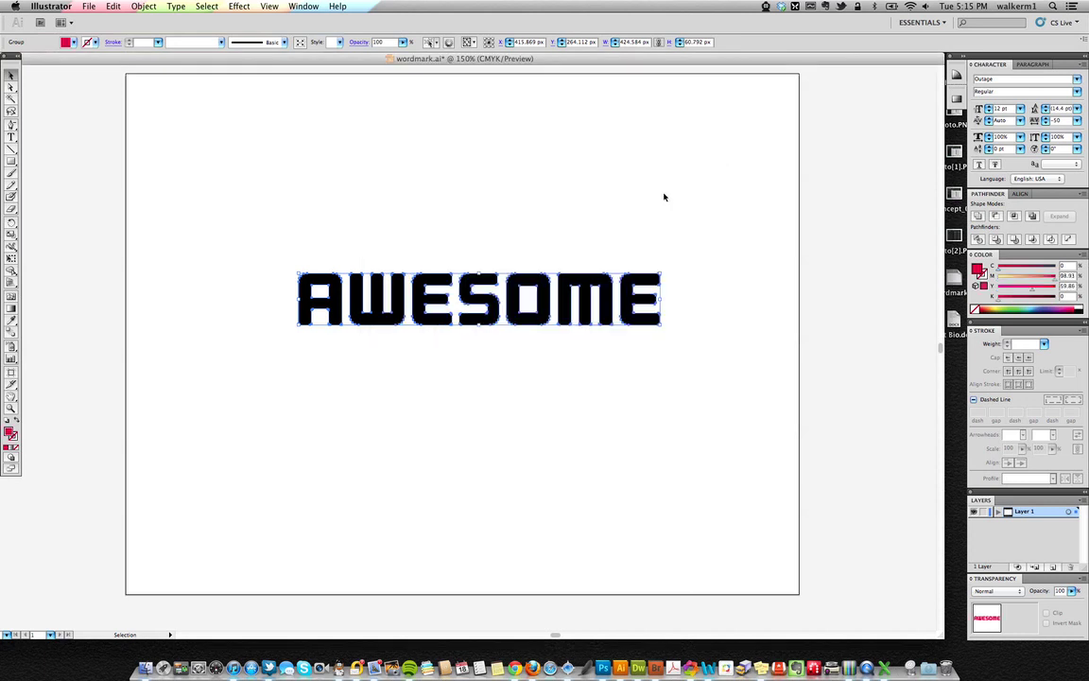
pyautogui.click(1023, 343)
pyautogui.press('Return')
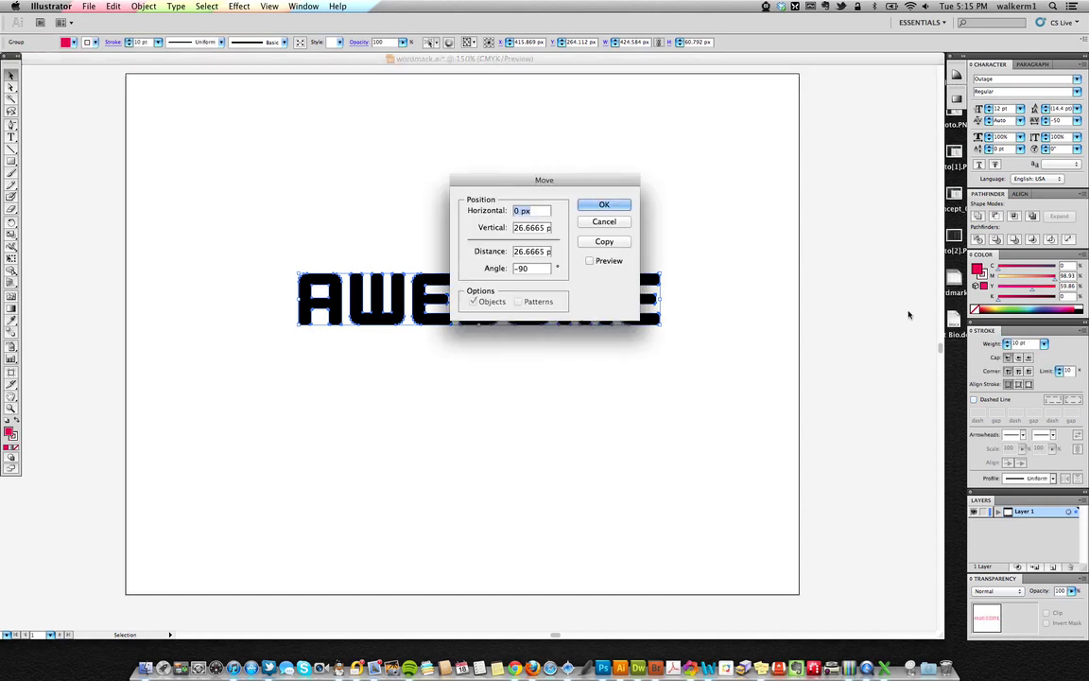
pyautogui.click(624, 224)
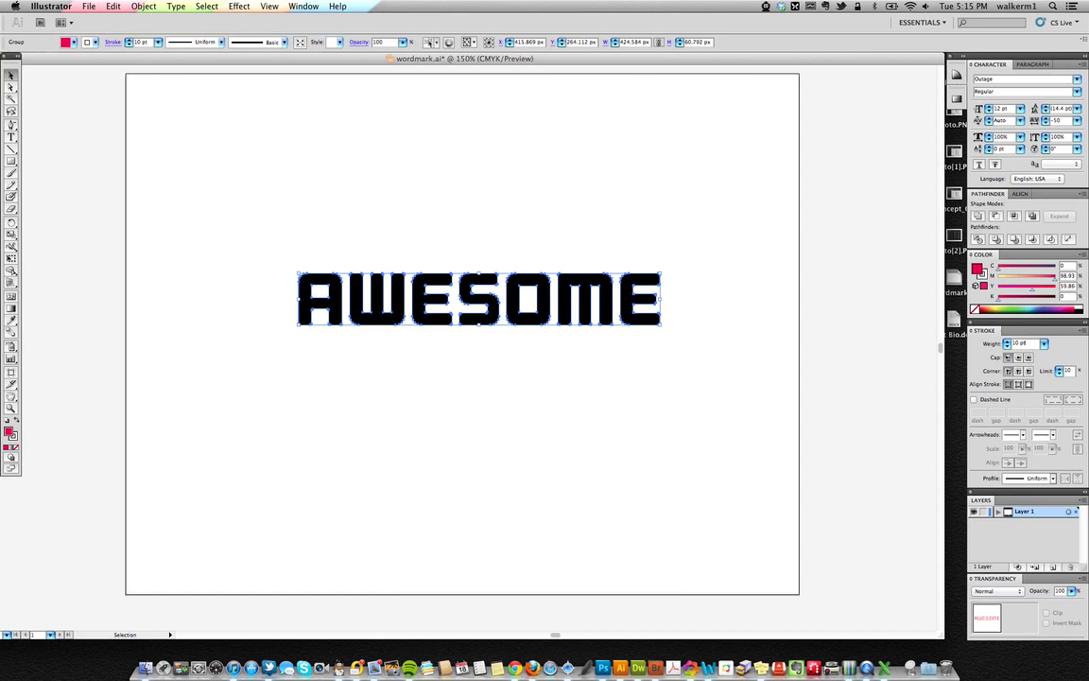
# Apply the pink colour to the stroke and check it in Outline view, then Preview.
pyautogui.click(13, 437)
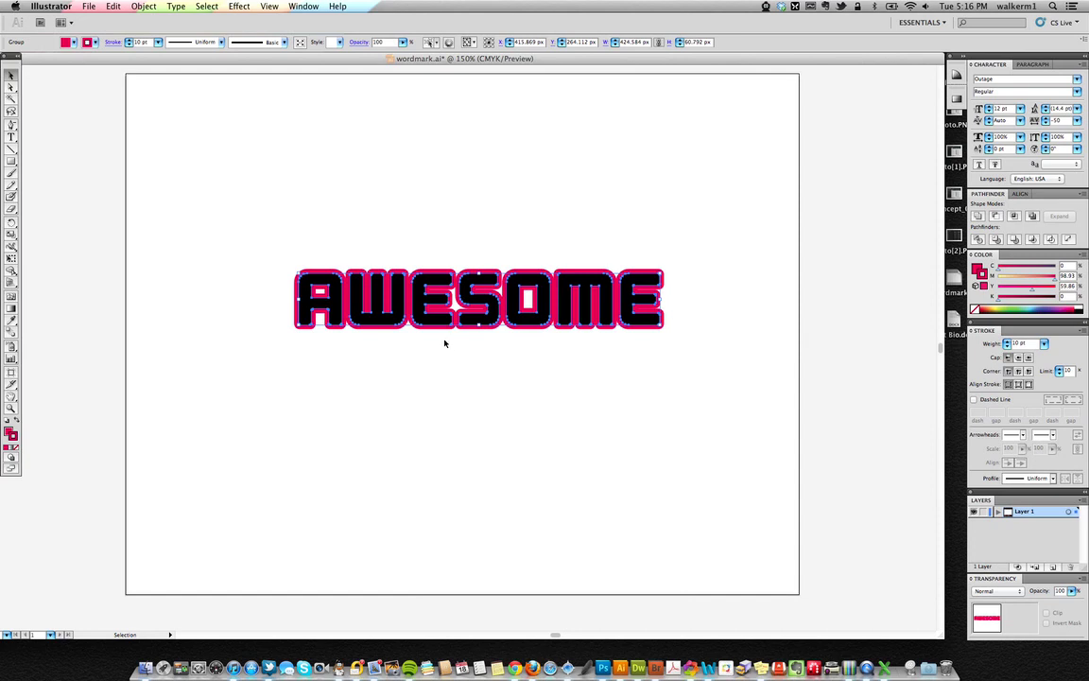
pyautogui.press('a')
pyautogui.click(269, 7)
pyautogui.click(279, 19)
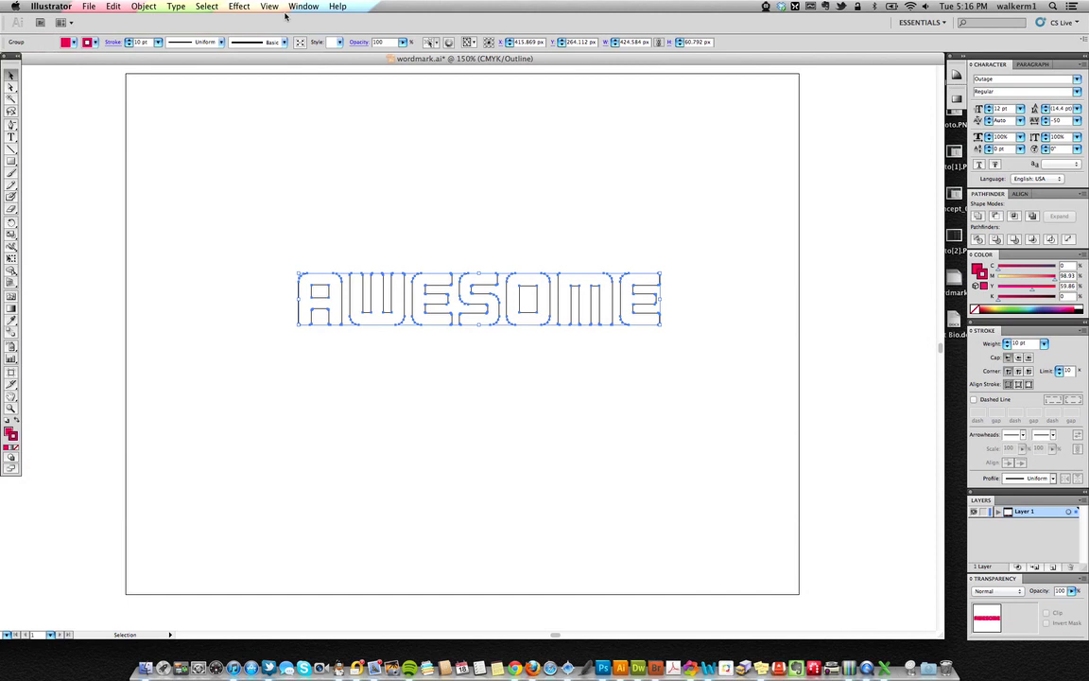
pyautogui.click(269, 7)
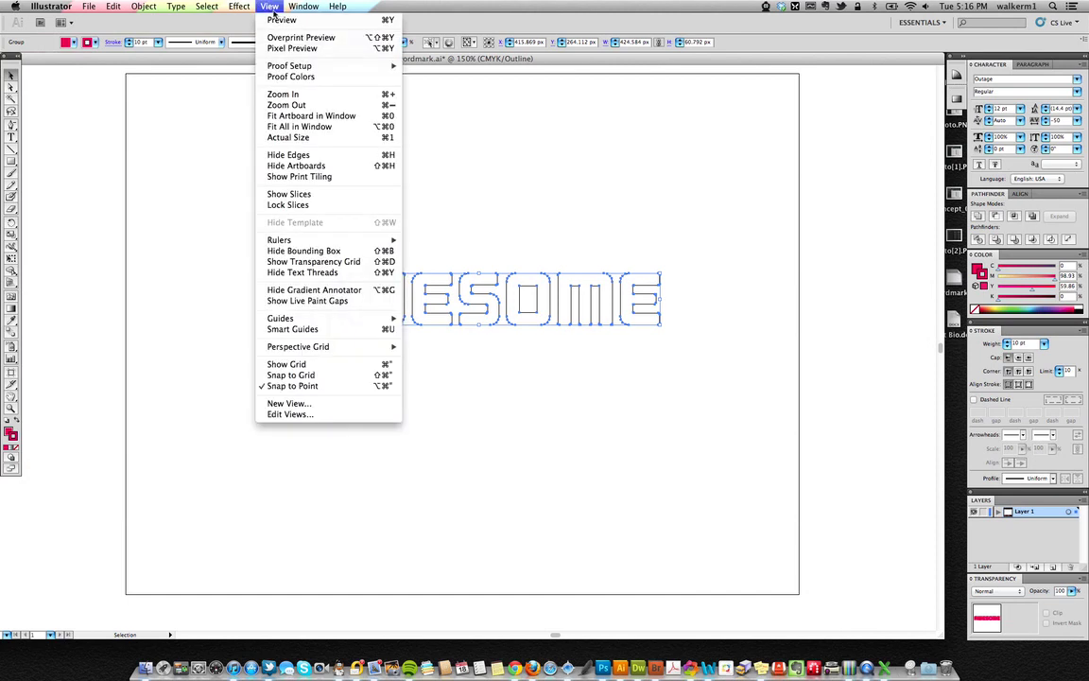
pyautogui.click(273, 20)
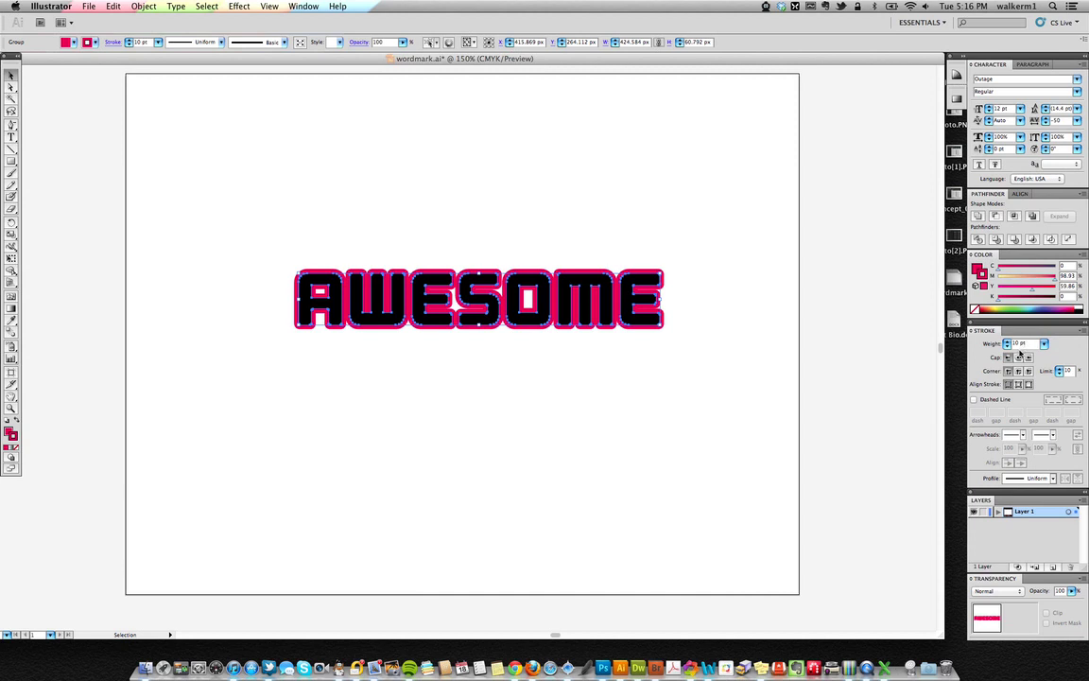
# Raise the pink outline's stroke weight from 10 pt to 15 pt.
pyautogui.click(1007, 345)
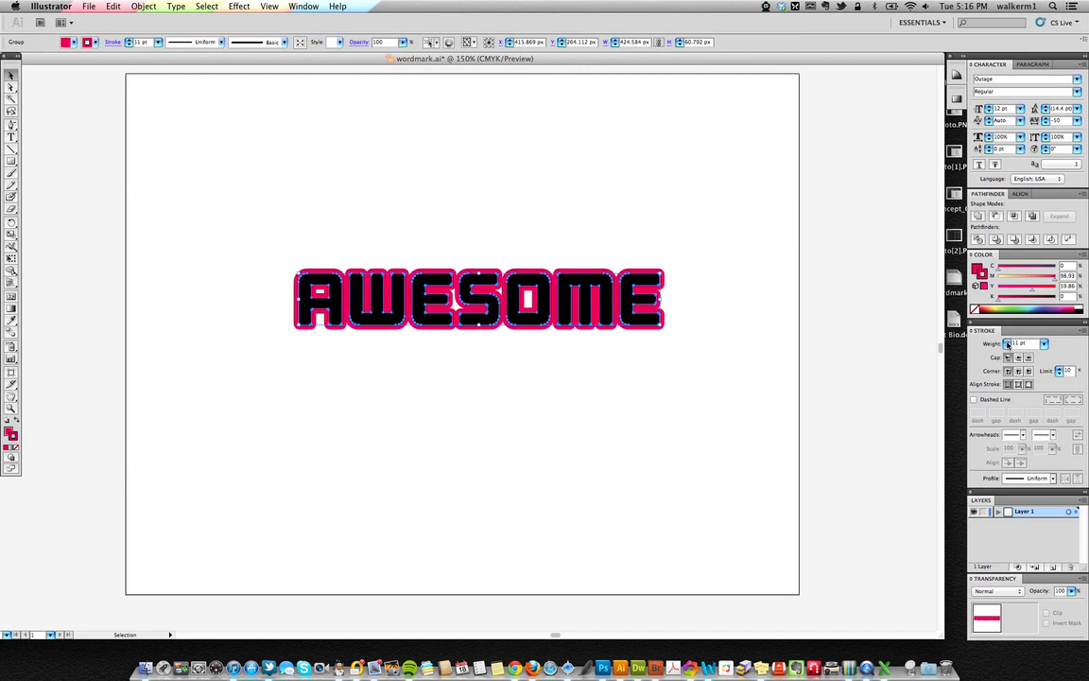
pyautogui.click(1007, 344)
pyautogui.click(1007, 344)
pyautogui.click(1007, 344)
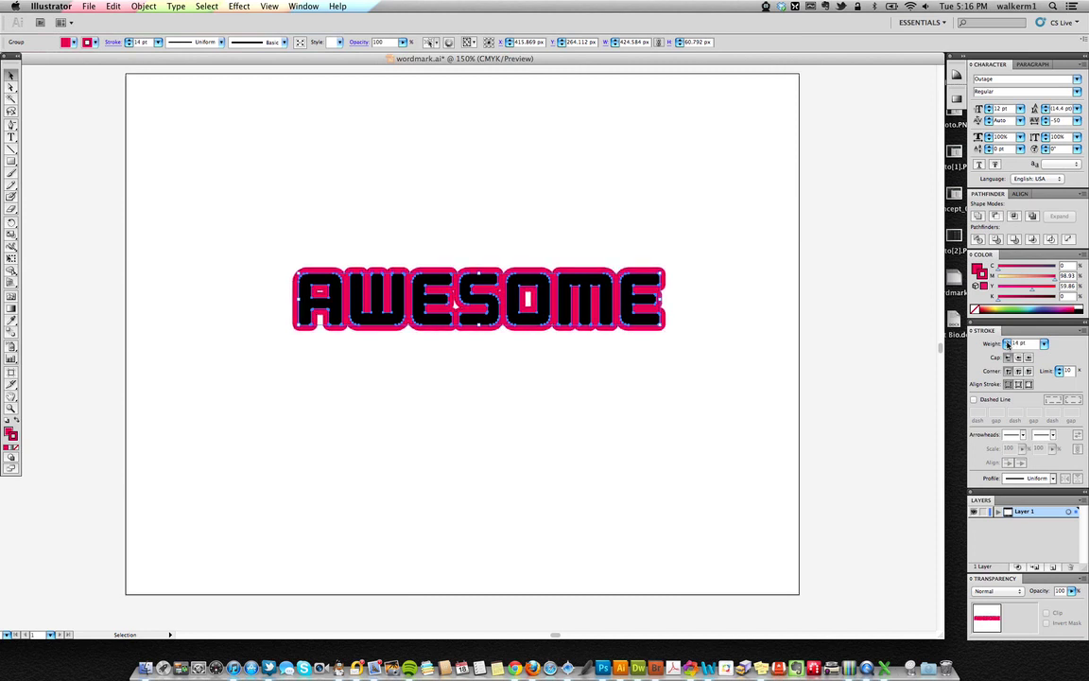
pyautogui.click(1007, 345)
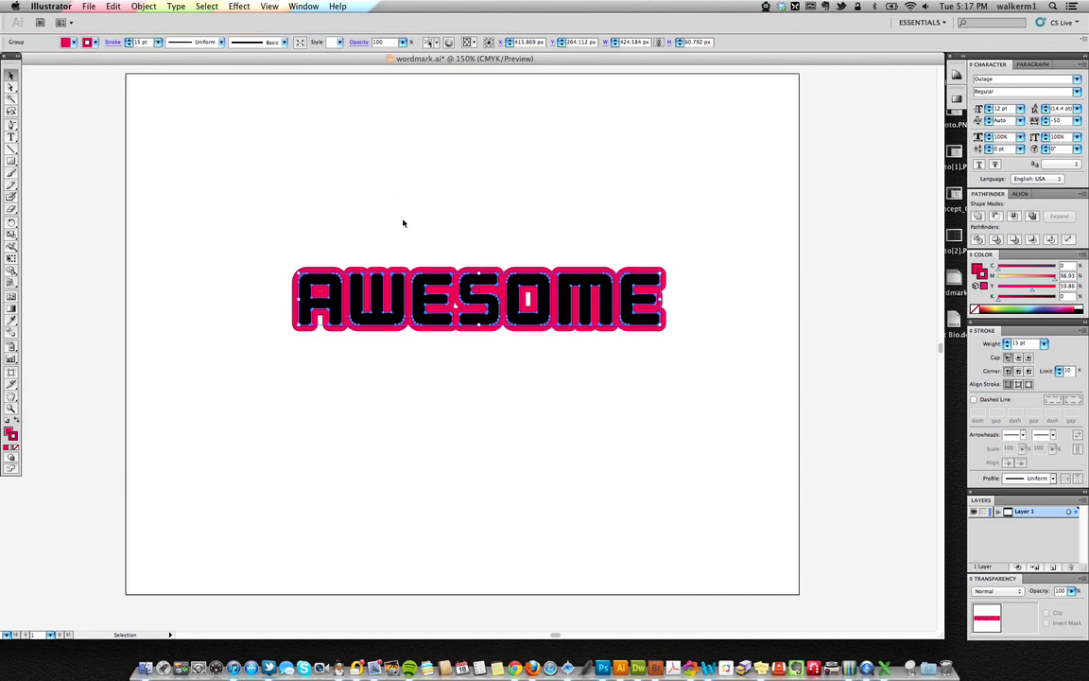
# Expand the pink stroke into filled shapes with Object > Path > Outline Stroke.
pyautogui.click(147, 7)
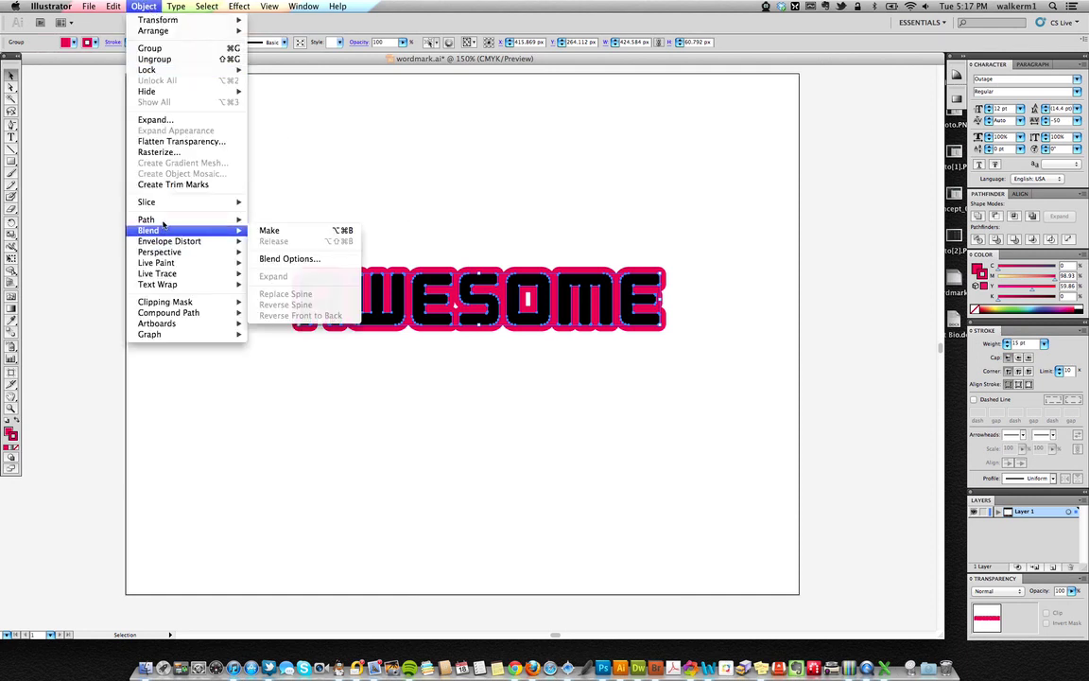
pyautogui.moveTo(163, 223)
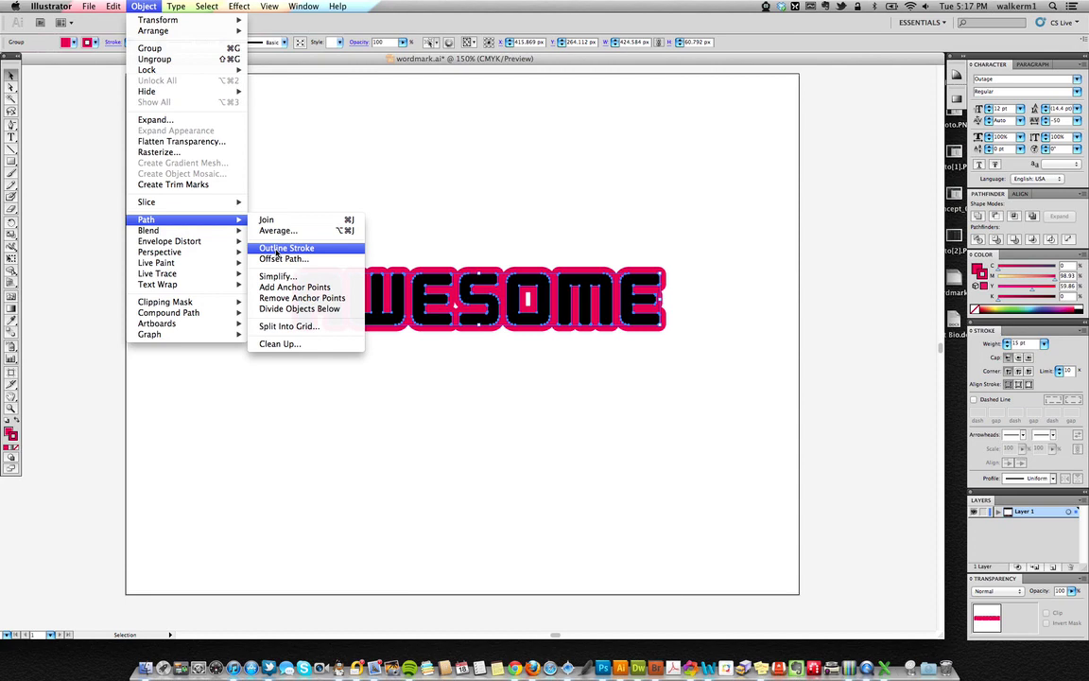
pyautogui.click(277, 249)
pyautogui.click(271, 6)
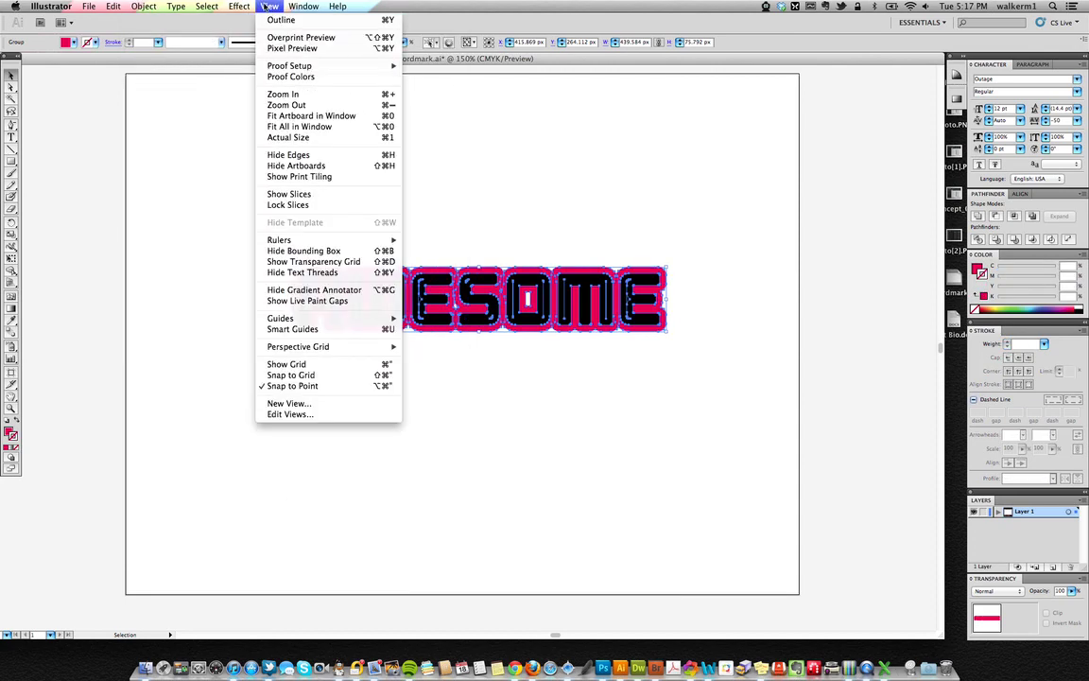
pyautogui.click(278, 20)
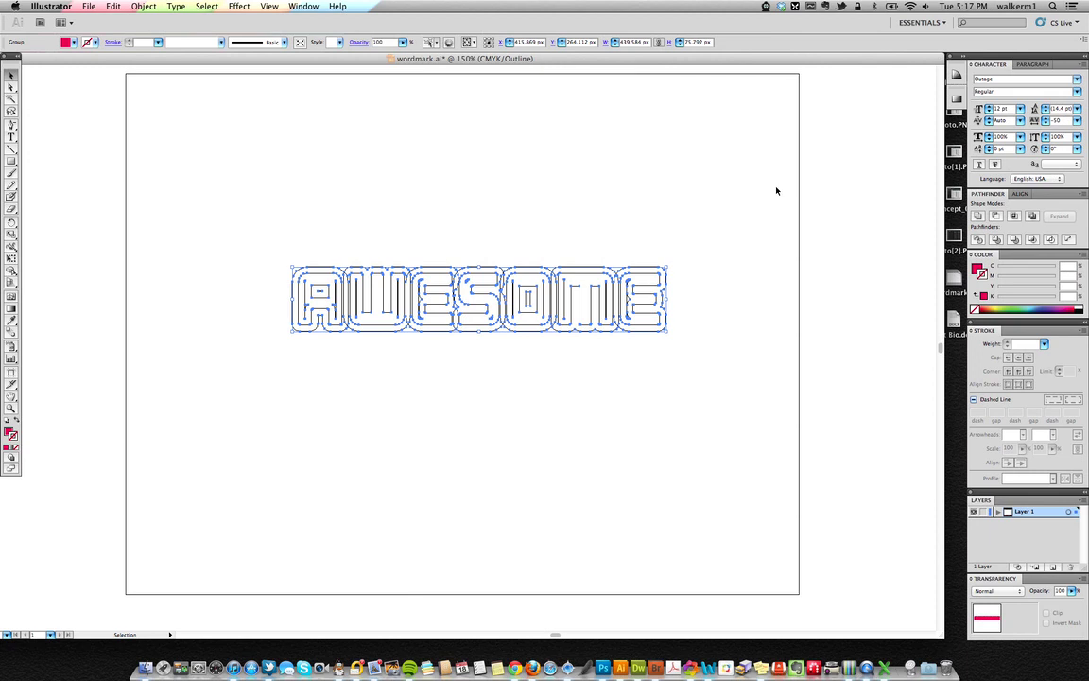
pyautogui.press('a')
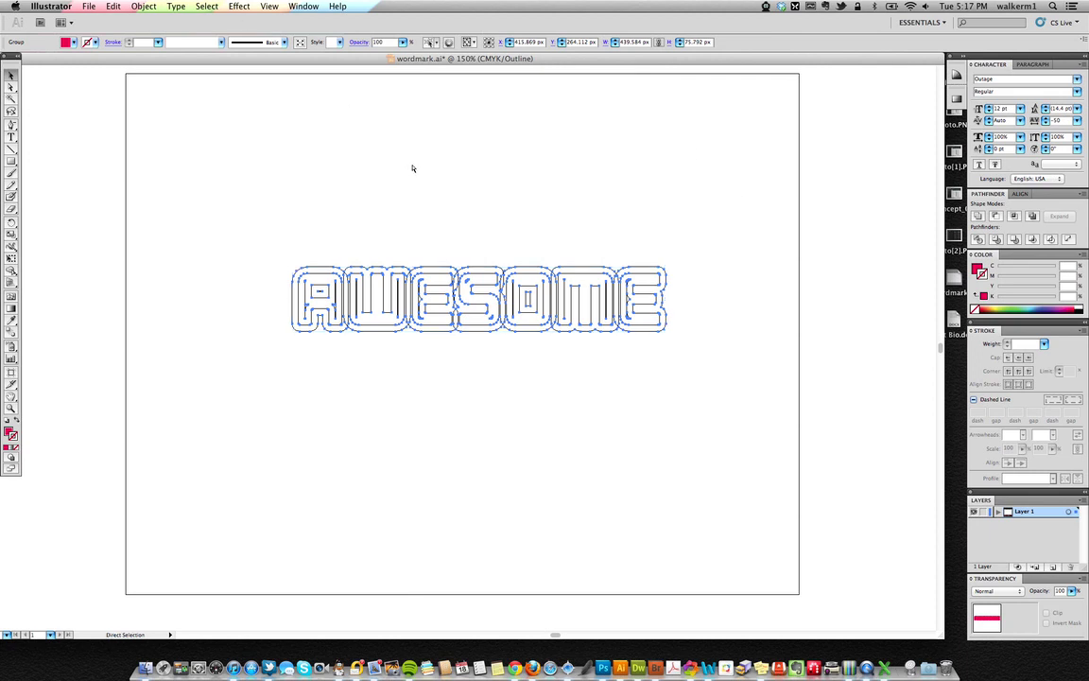
pyautogui.press('super+y')
pyautogui.press('v')
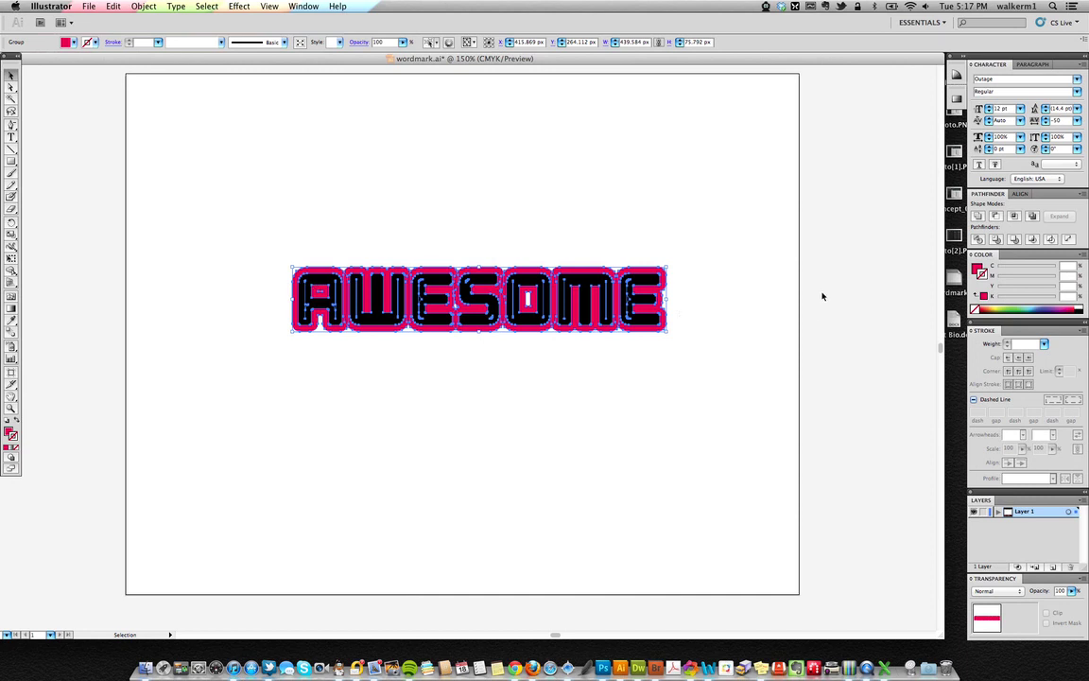
# Make a compound shape from the selection in Pathfinder and expand it.
pyautogui.click(1079, 193)
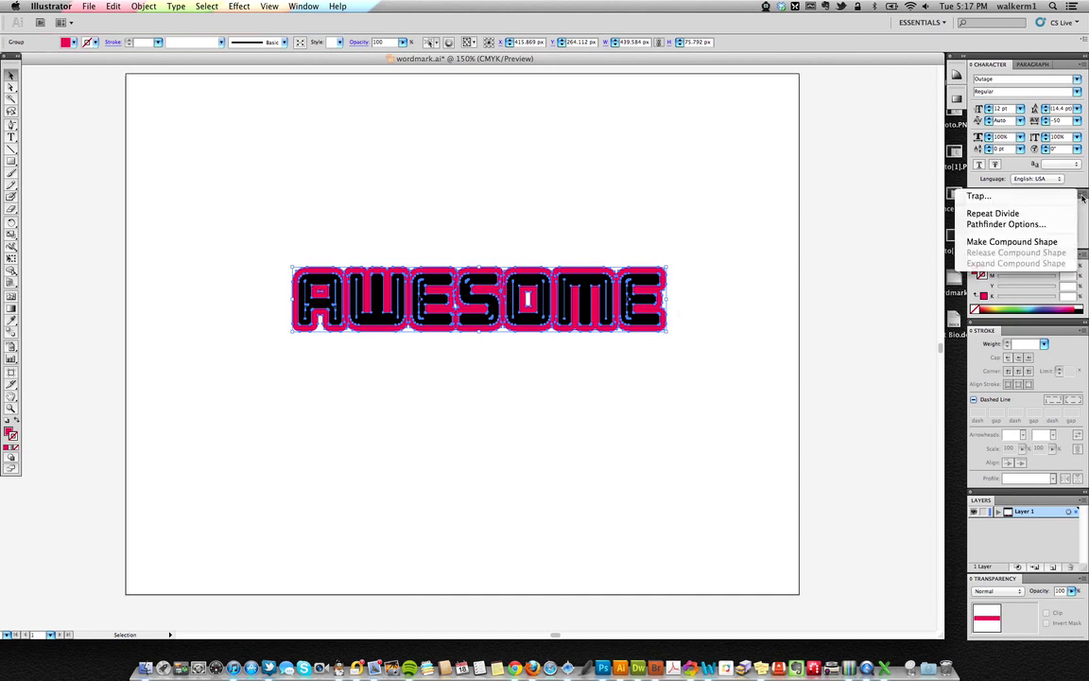
pyautogui.click(1040, 243)
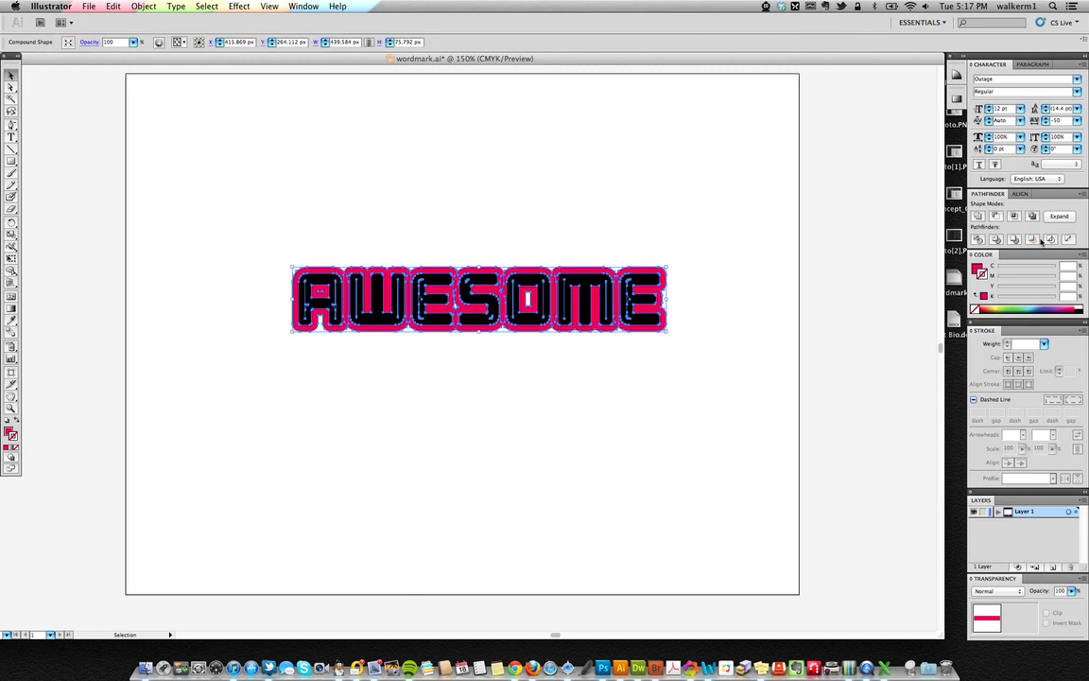
pyautogui.click(1061, 216)
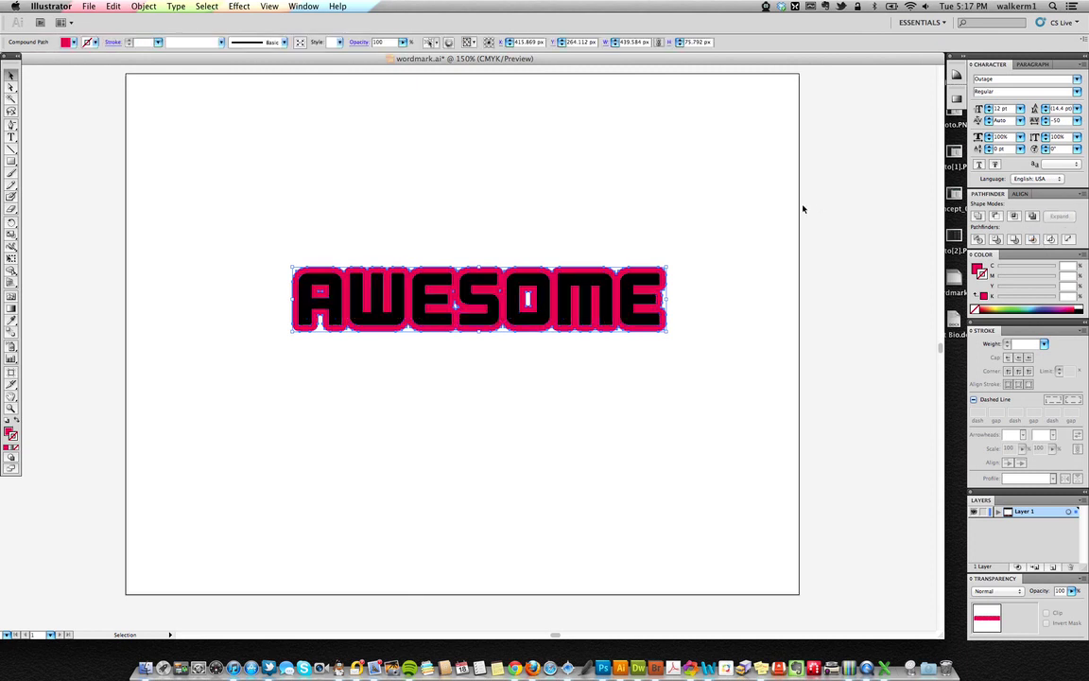
# Inspect the merged path in Outline view, return to Preview and check the path inside the O.
pyautogui.press('super+y')
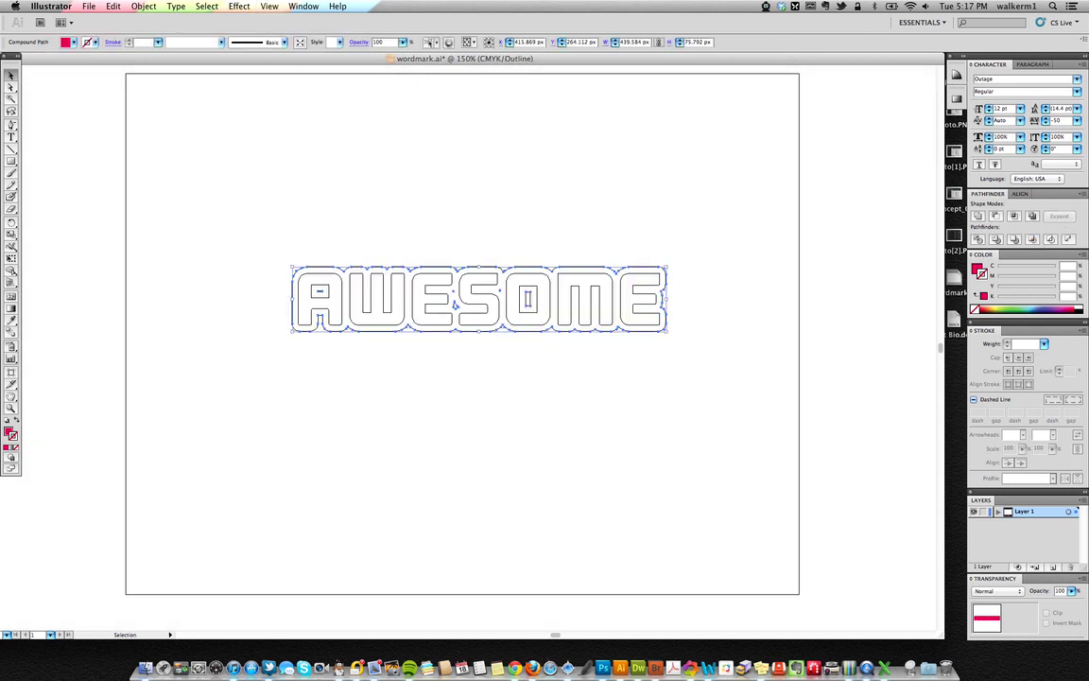
pyautogui.click(651, 222)
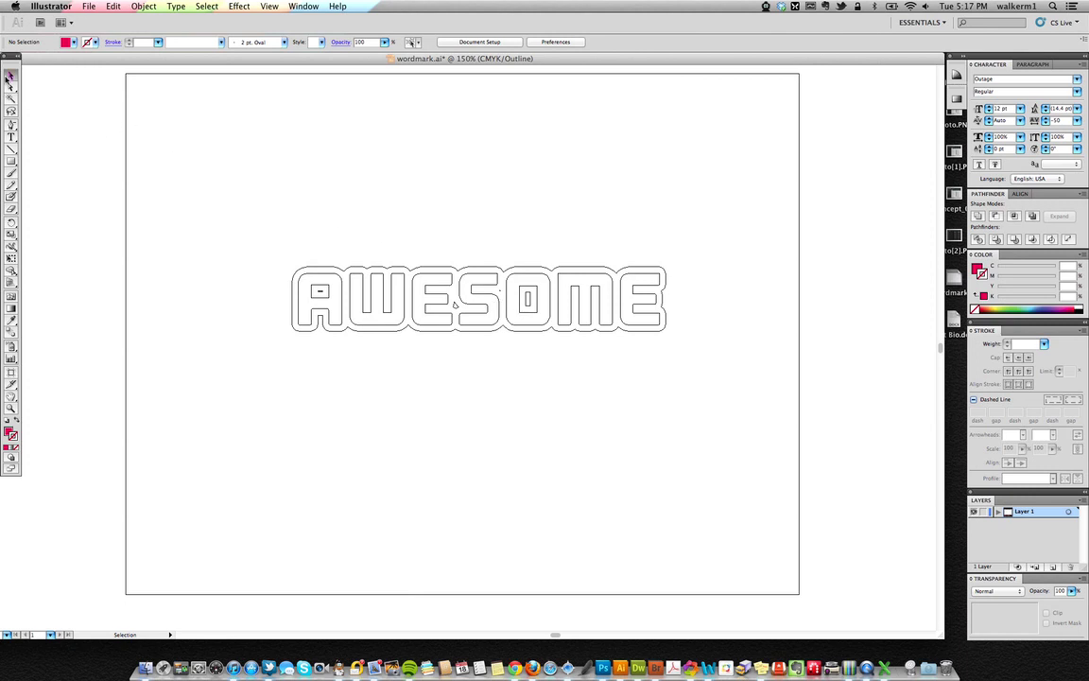
pyautogui.click(10, 86)
pyautogui.press('super+y')
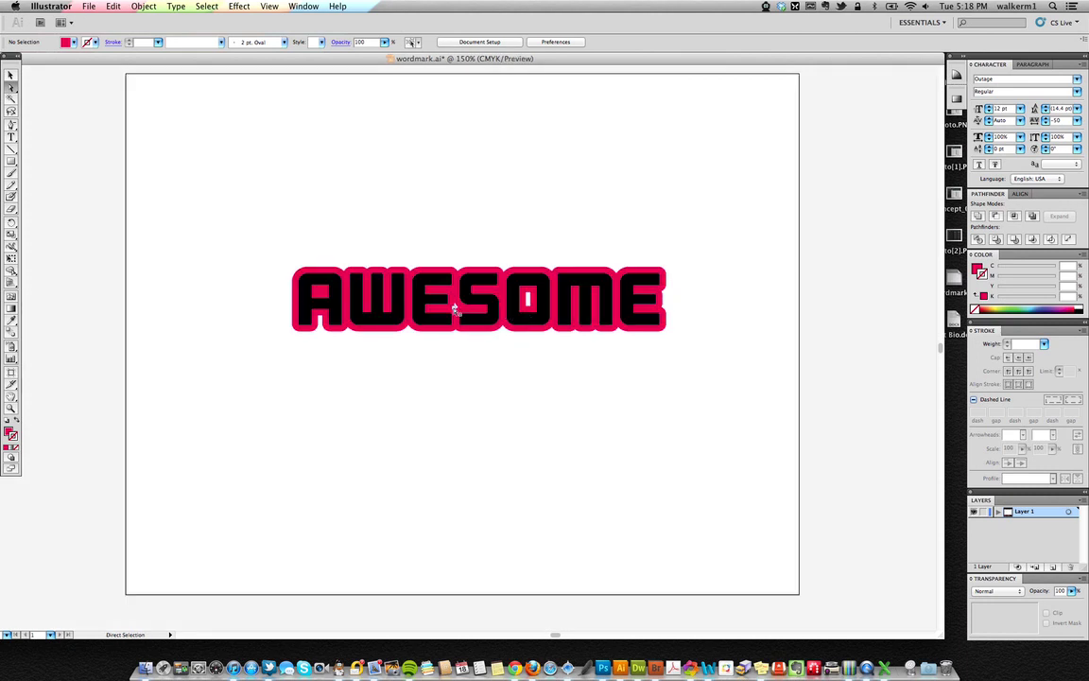
pyautogui.click(528, 301)
pyautogui.press('super+shift+a')
# Give the AWESOME letters a white fill with no stroke.
pyautogui.click(11, 75)
pyautogui.click(437, 324)
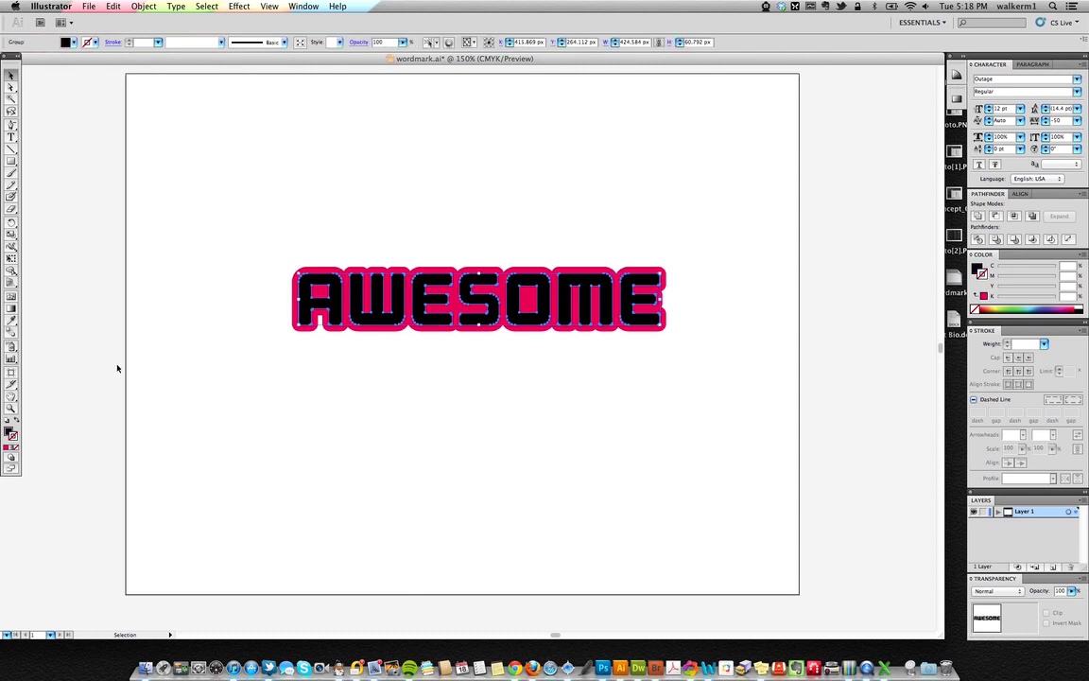
pyautogui.click(7, 439)
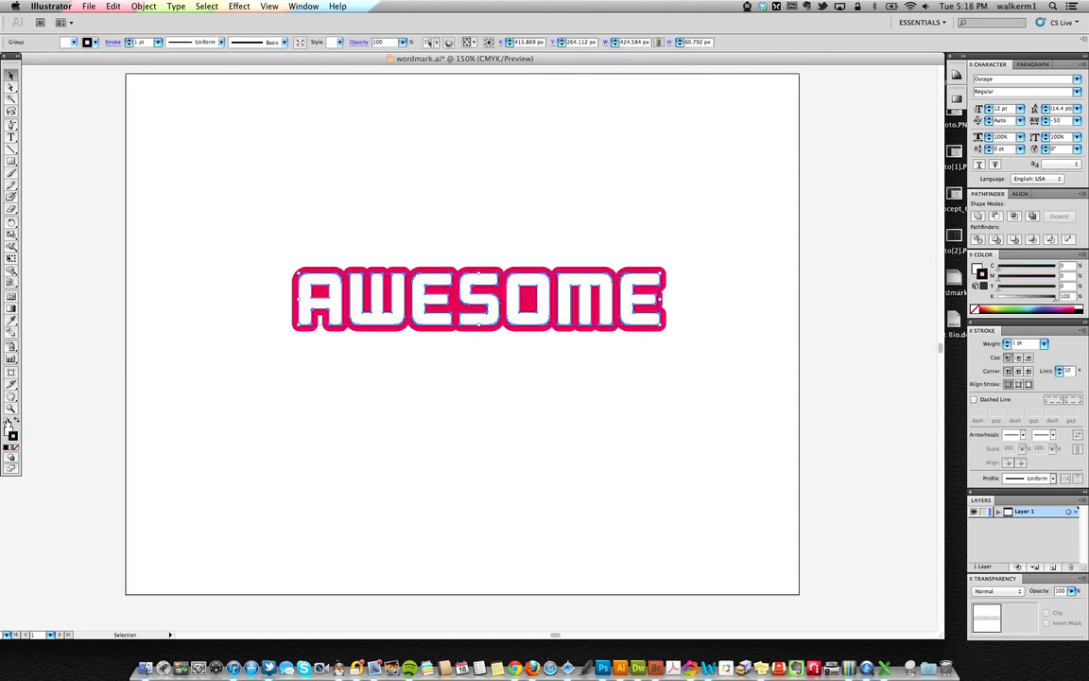
pyautogui.click(12, 436)
pyautogui.click(14, 448)
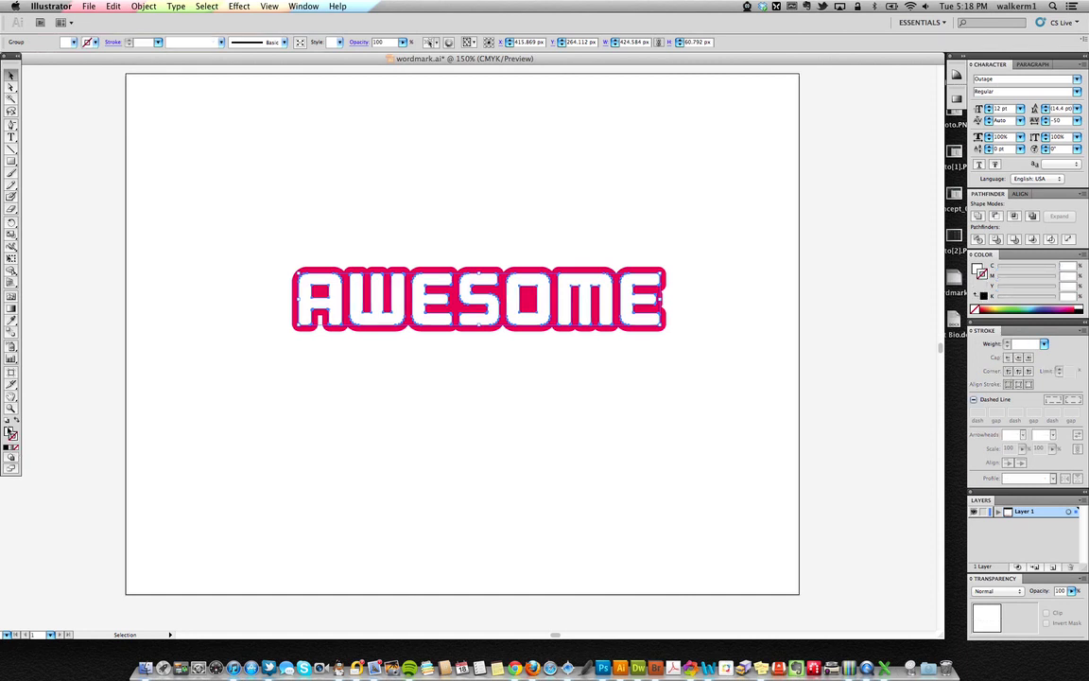
pyautogui.click(369, 334)
# Make the backing outline shape solid black with no stroke.
pyautogui.press('super+8')
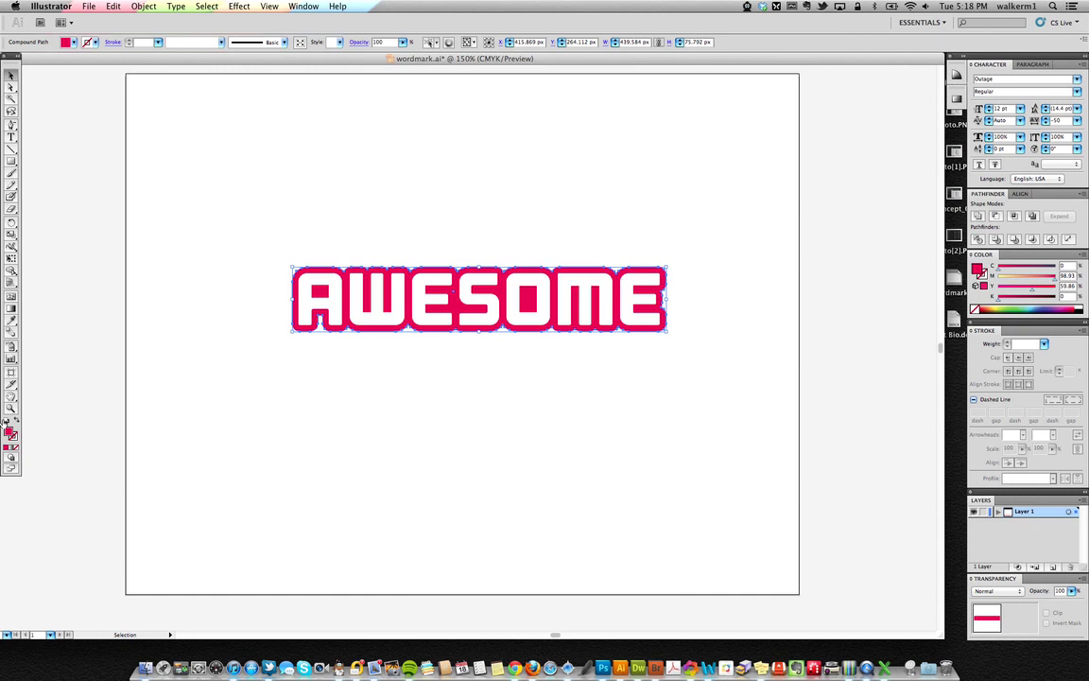
pyautogui.press('d')
pyautogui.press('/')
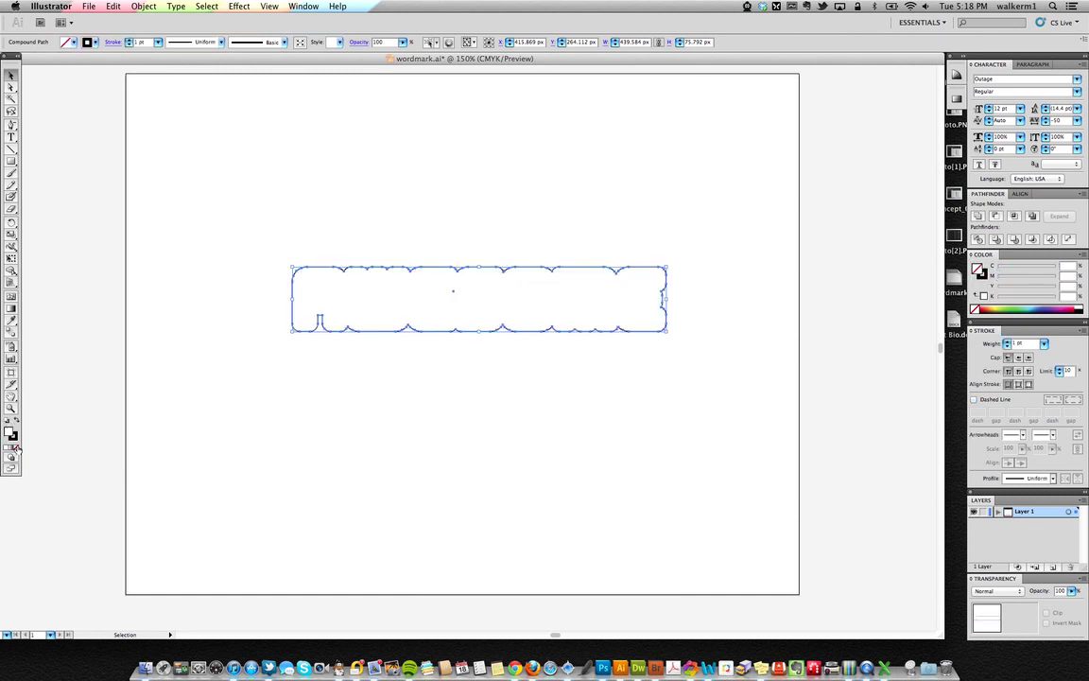
pyautogui.click(16, 422)
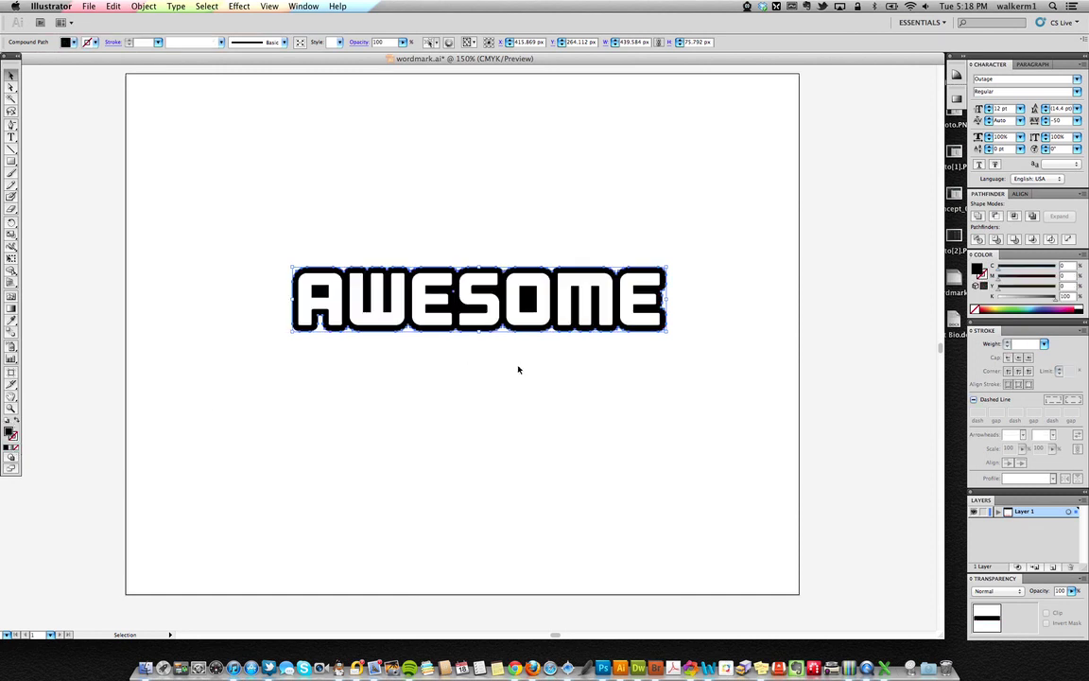
pyautogui.click(724, 361)
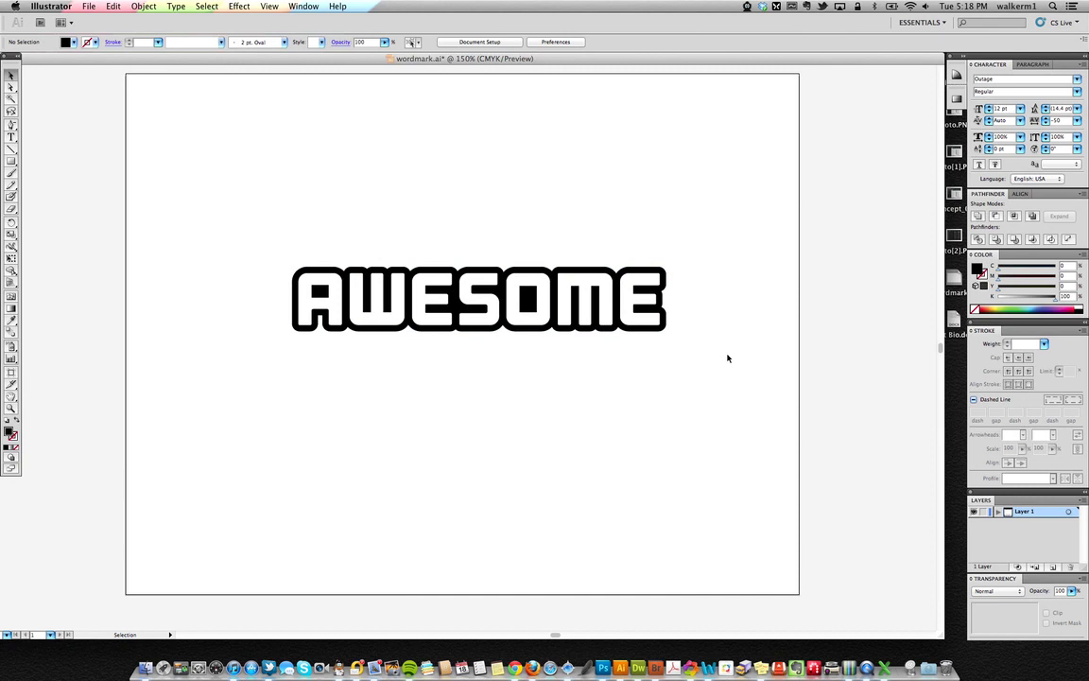
pyautogui.press('super+y')
pyautogui.press('super+y')
# Copy the black outline shape and paste the copy in back.
pyautogui.click(657, 333)
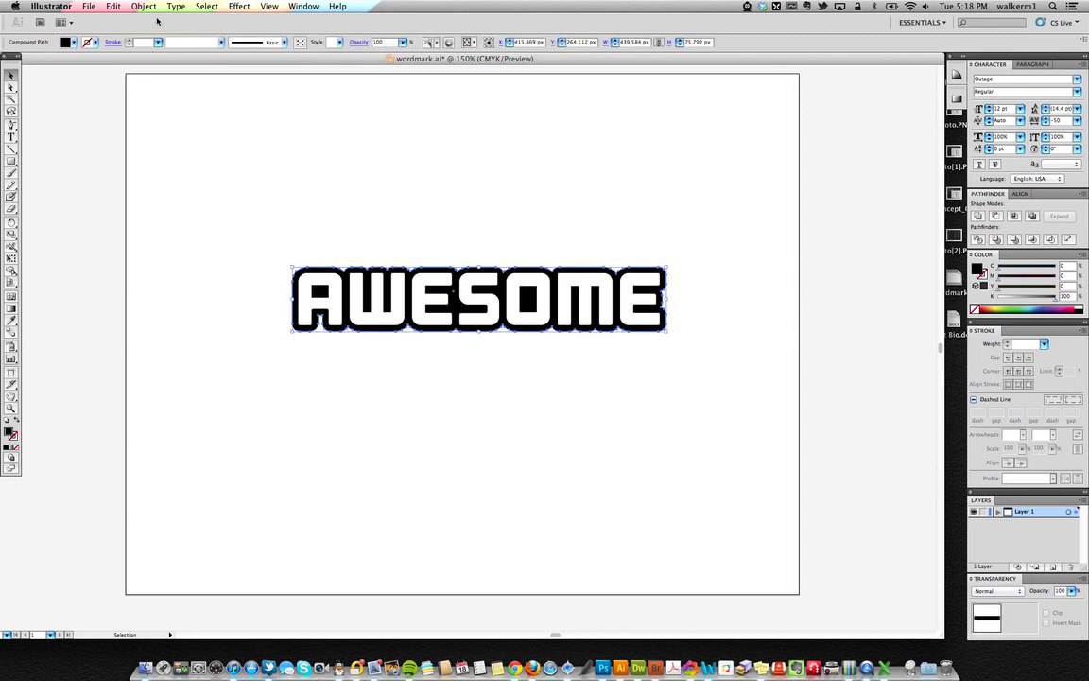
pyautogui.click(106, 7)
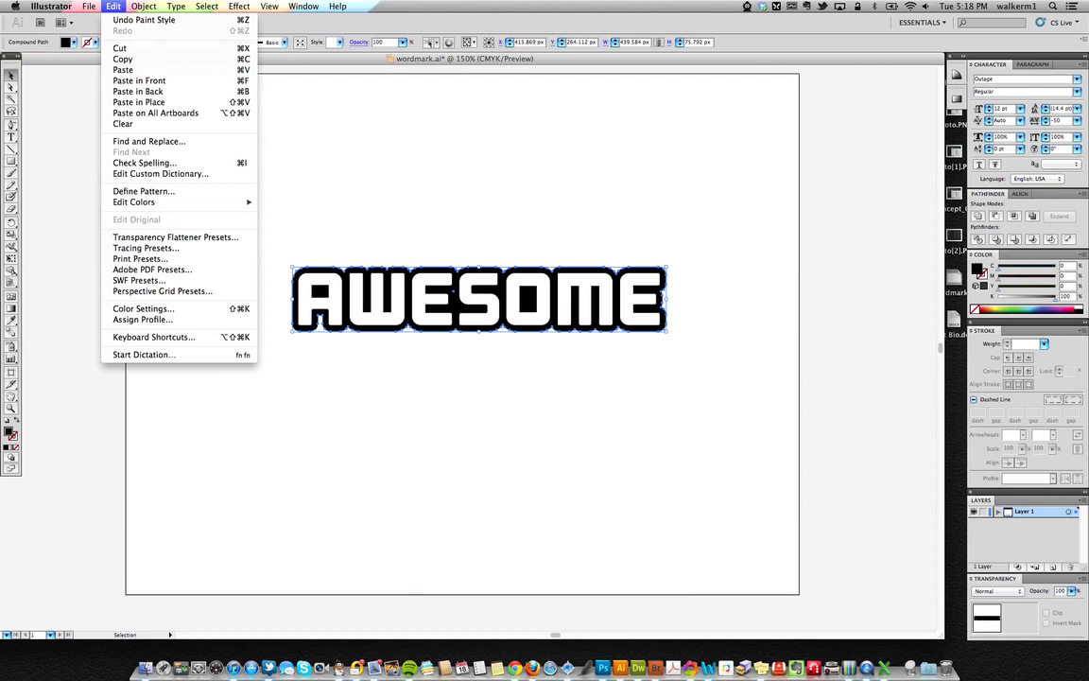
pyautogui.click(123, 59)
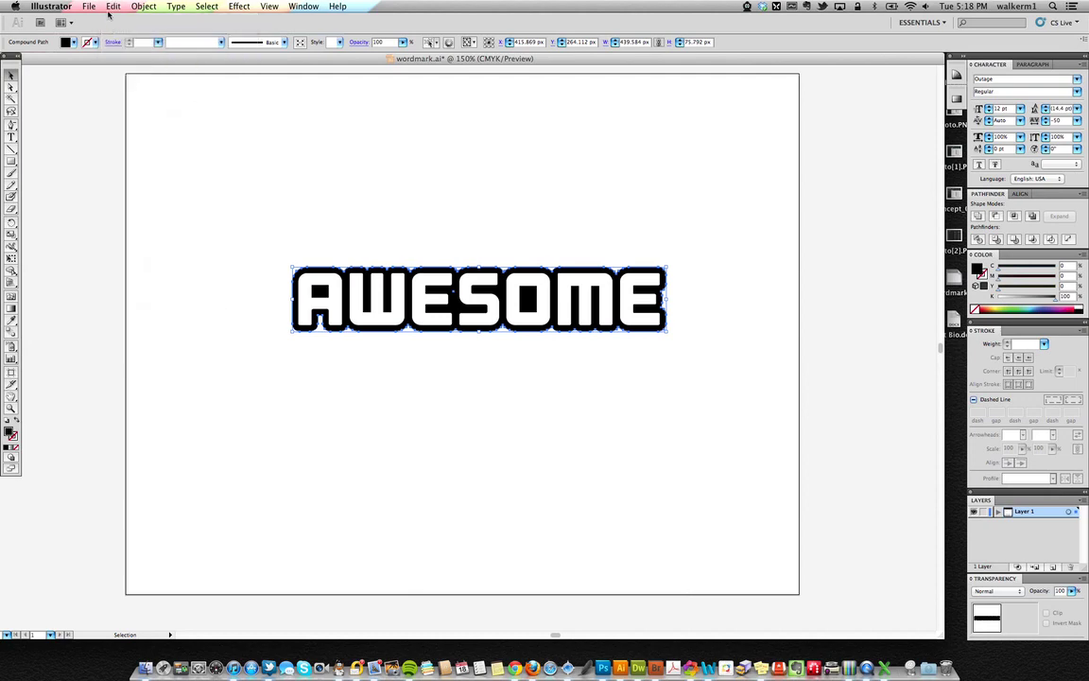
pyautogui.click(111, 7)
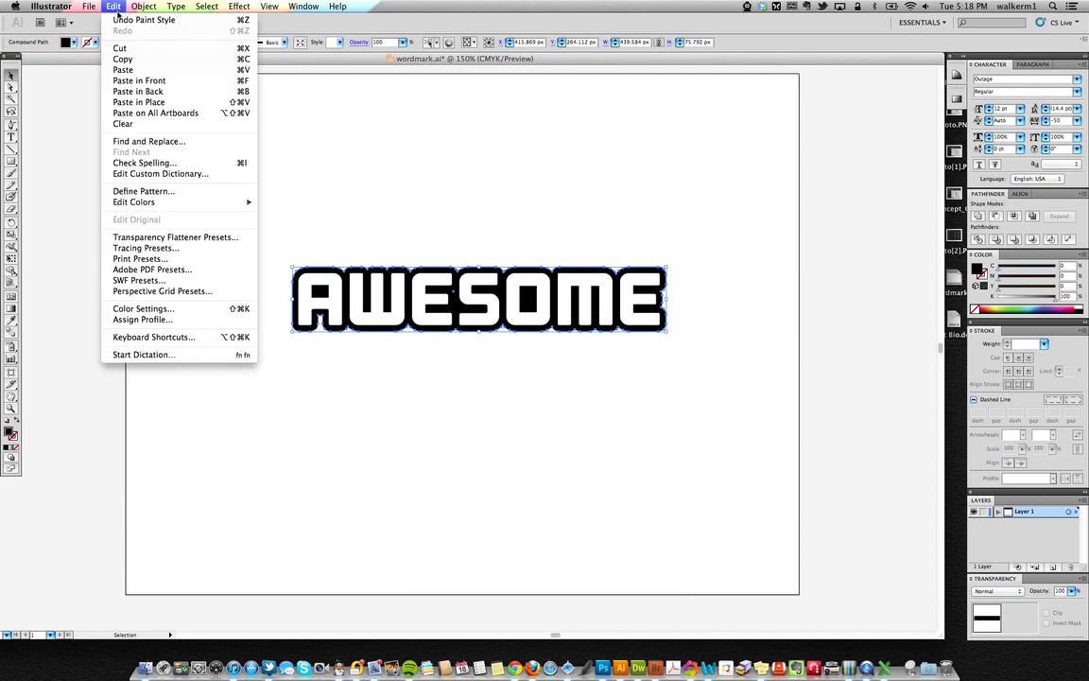
pyautogui.click(123, 91)
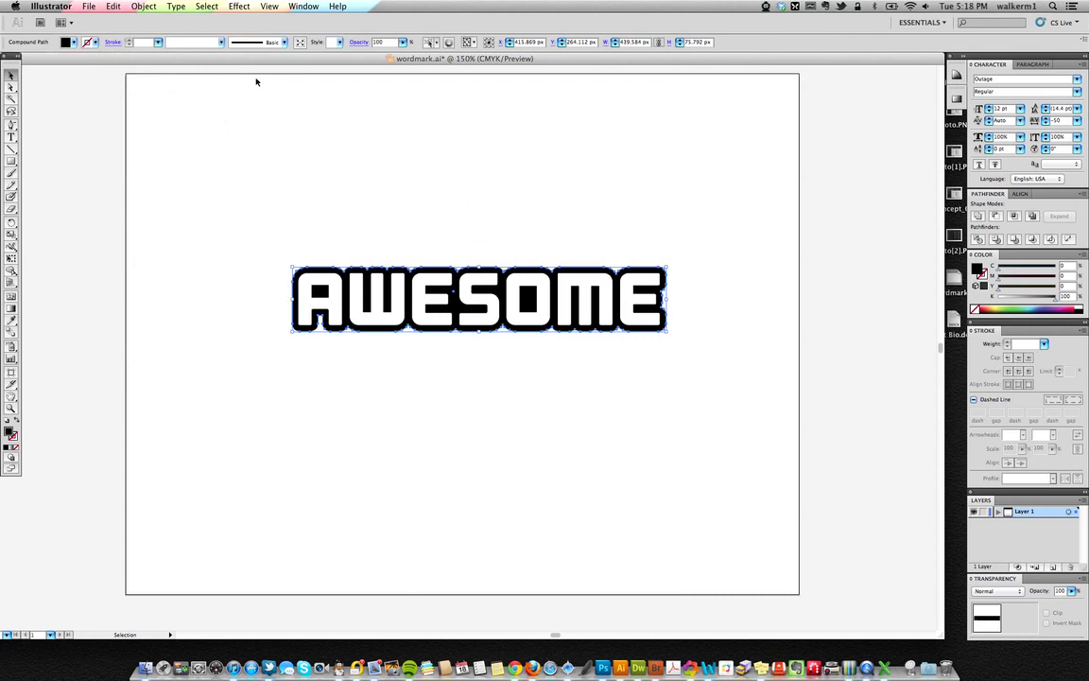
# Scale the pasted copy uniformly to 95%.
pyautogui.doubleClick(11, 235)
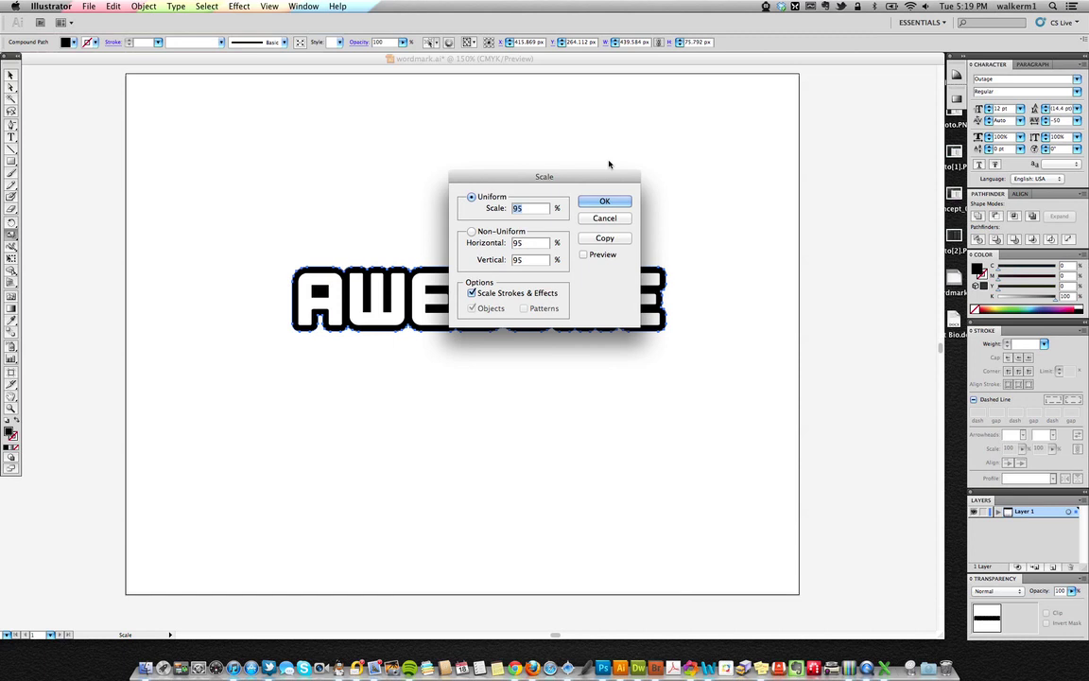
pyautogui.click(519, 208)
pyautogui.click(603, 203)
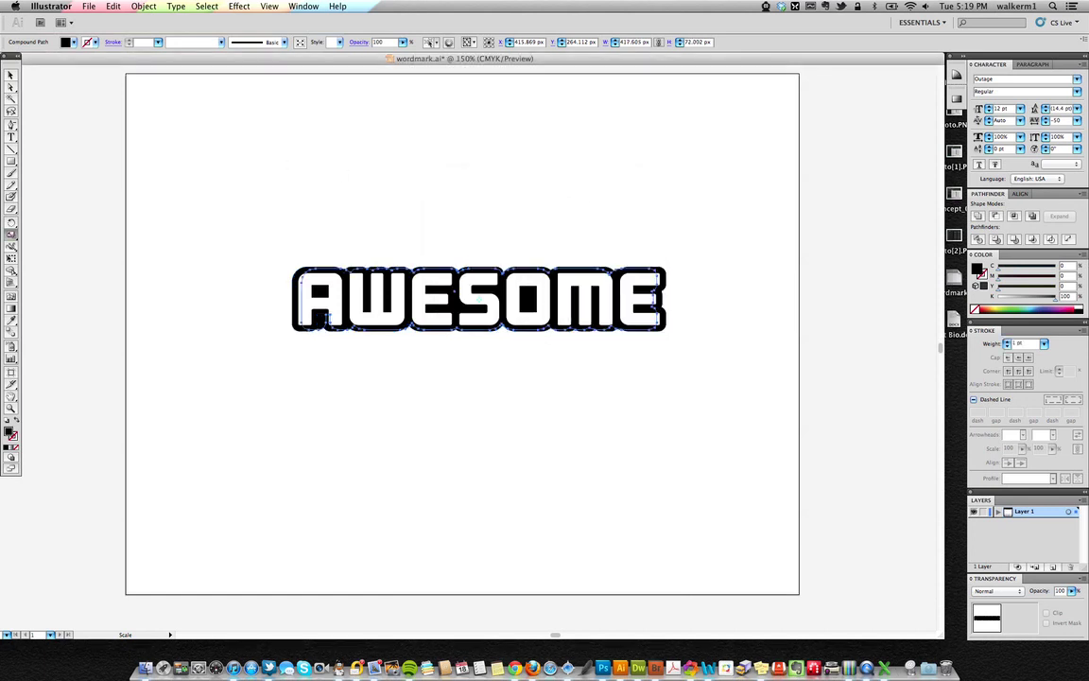
pyautogui.press('v')
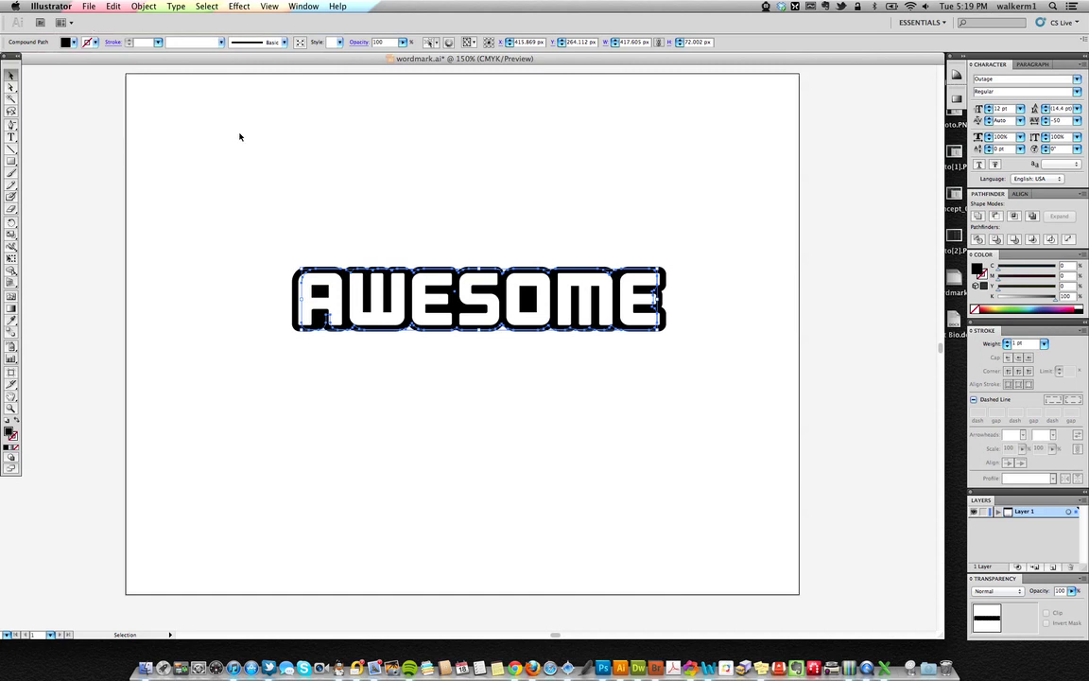
# Confirm the 10 px keyboard increment and nudge the copy down once for a drop shadow.
pyautogui.press('super+k')
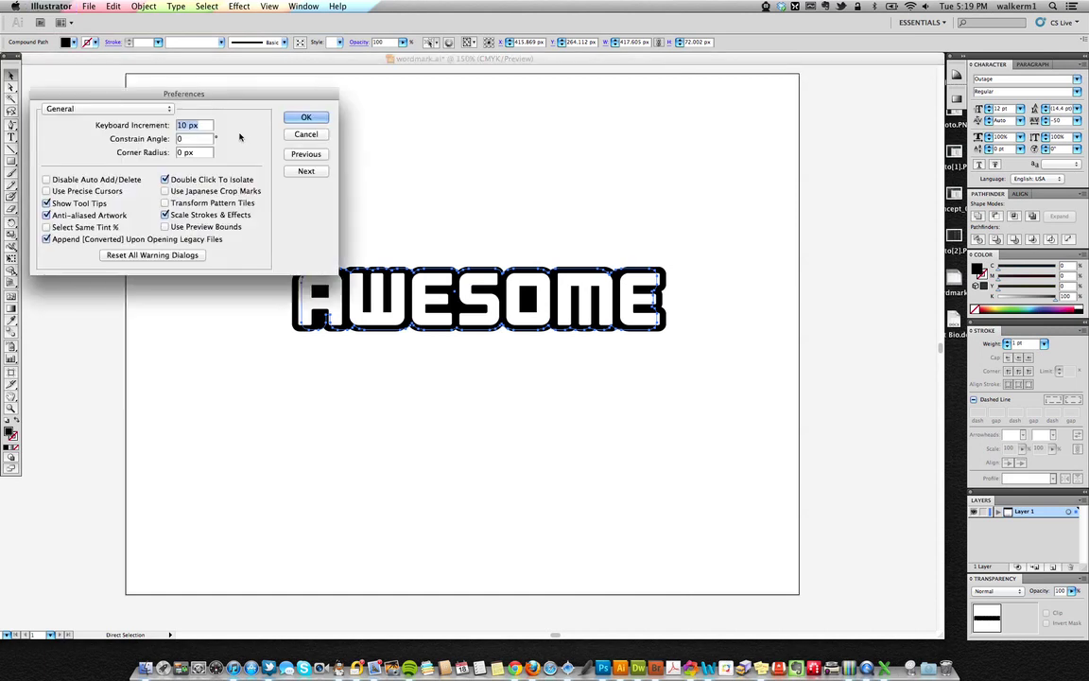
pyautogui.moveTo(190, 94); pyautogui.dragTo(228, 92)
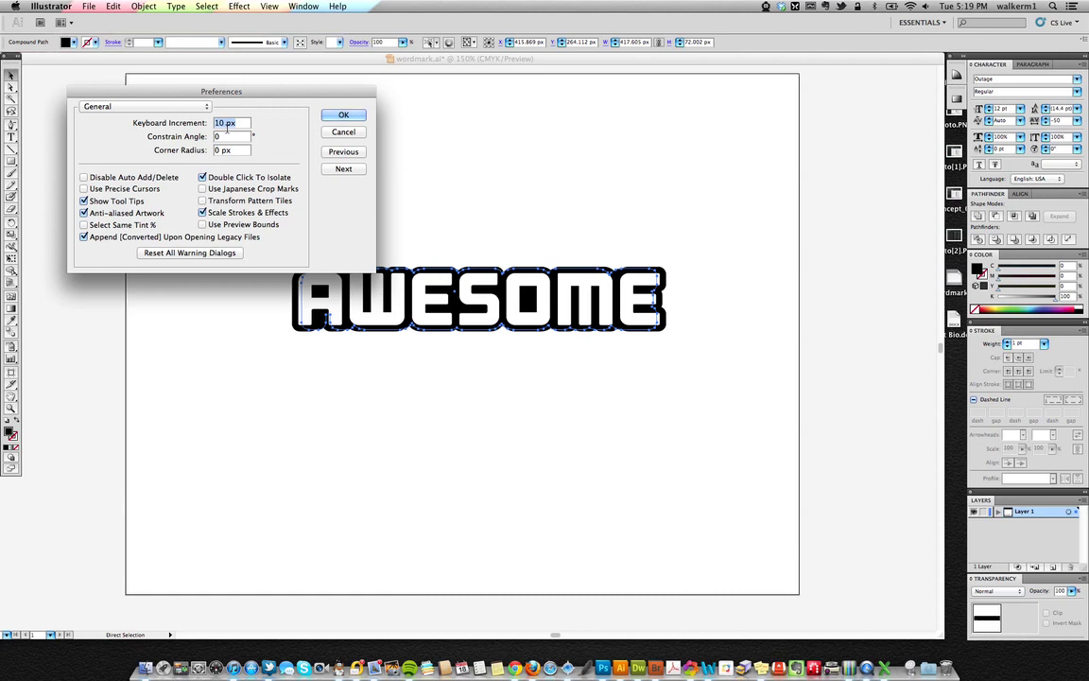
pyautogui.click(345, 114)
pyautogui.press('Down')
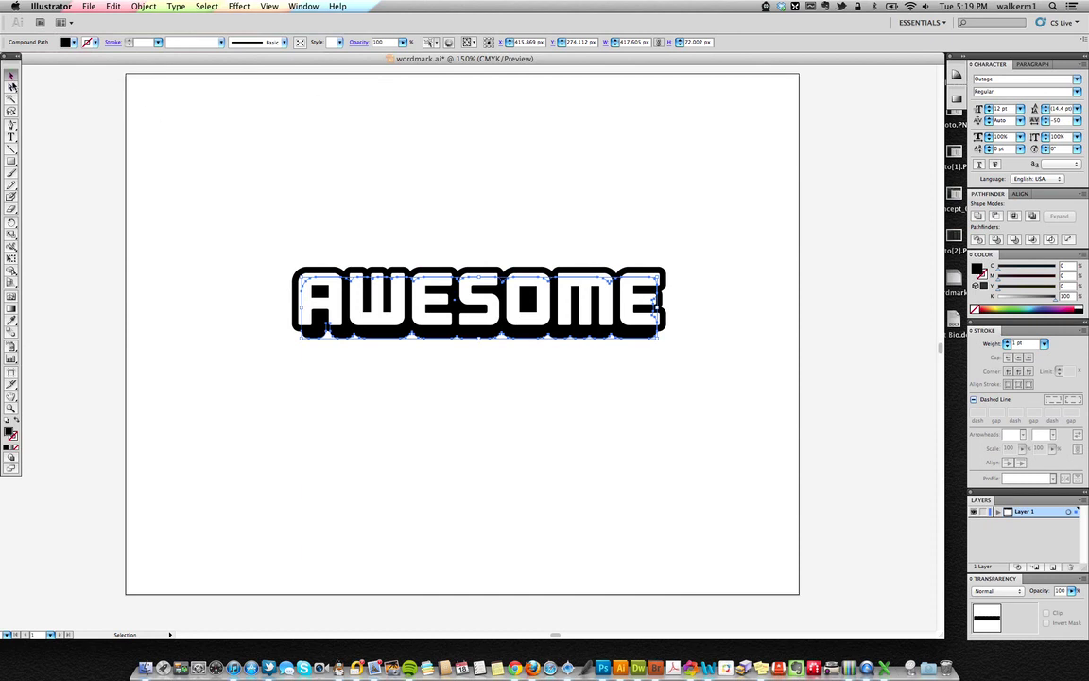
pyautogui.click(279, 132)
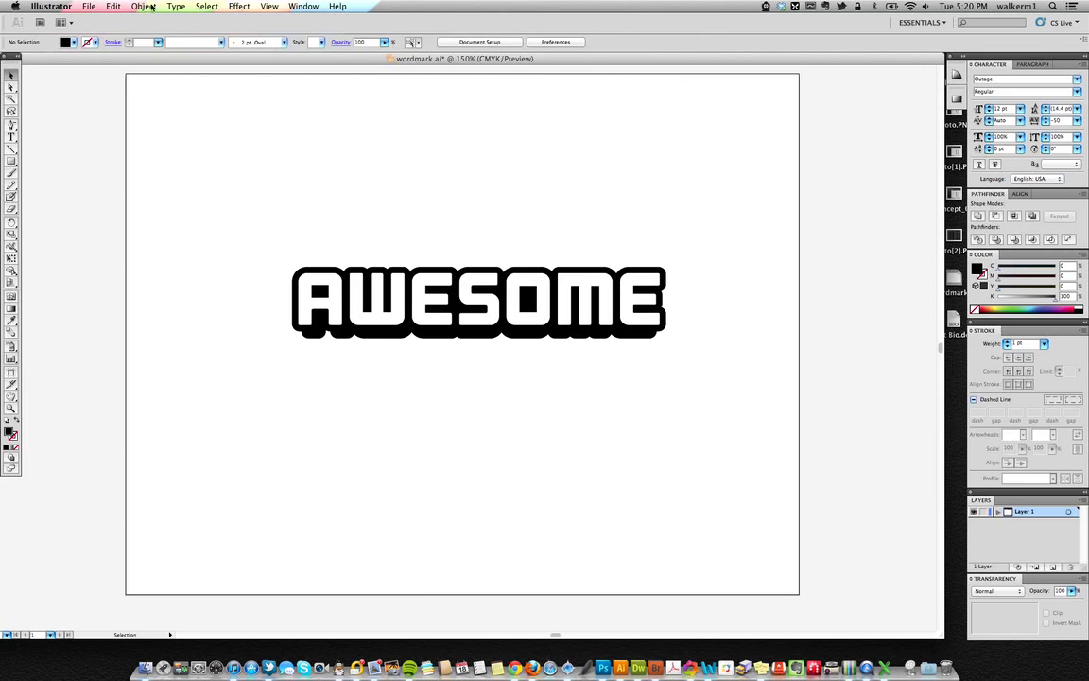
# In Outline view, combine the black outline and offset shadow into one compound shape, expand it, and return to Preview.
pyautogui.click(269, 7)
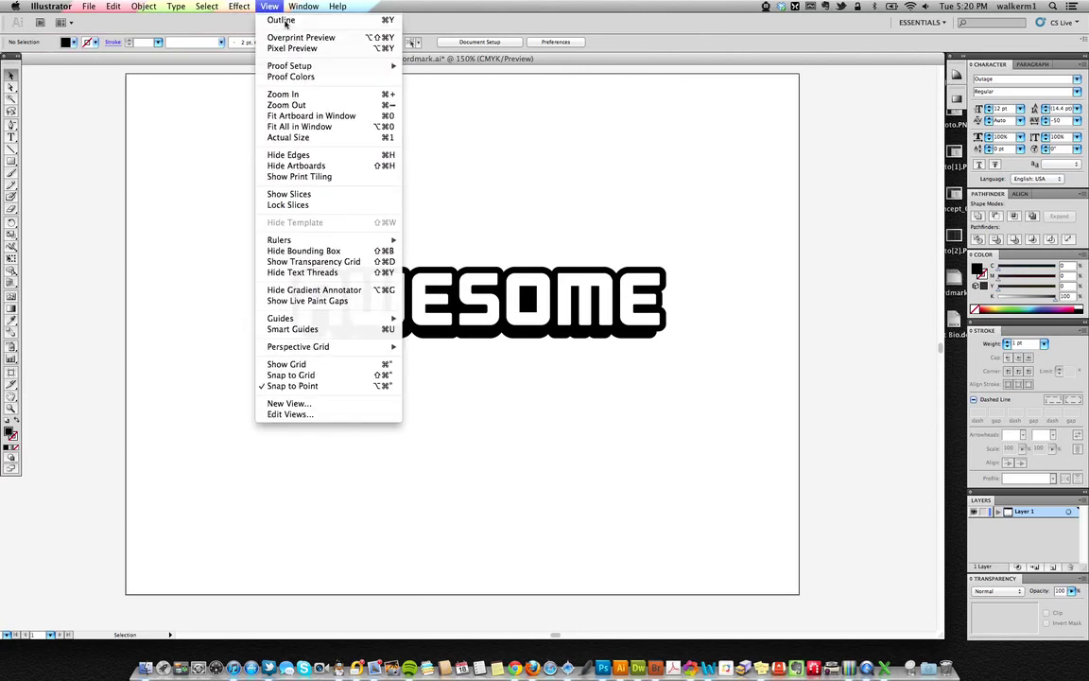
pyautogui.click(284, 23)
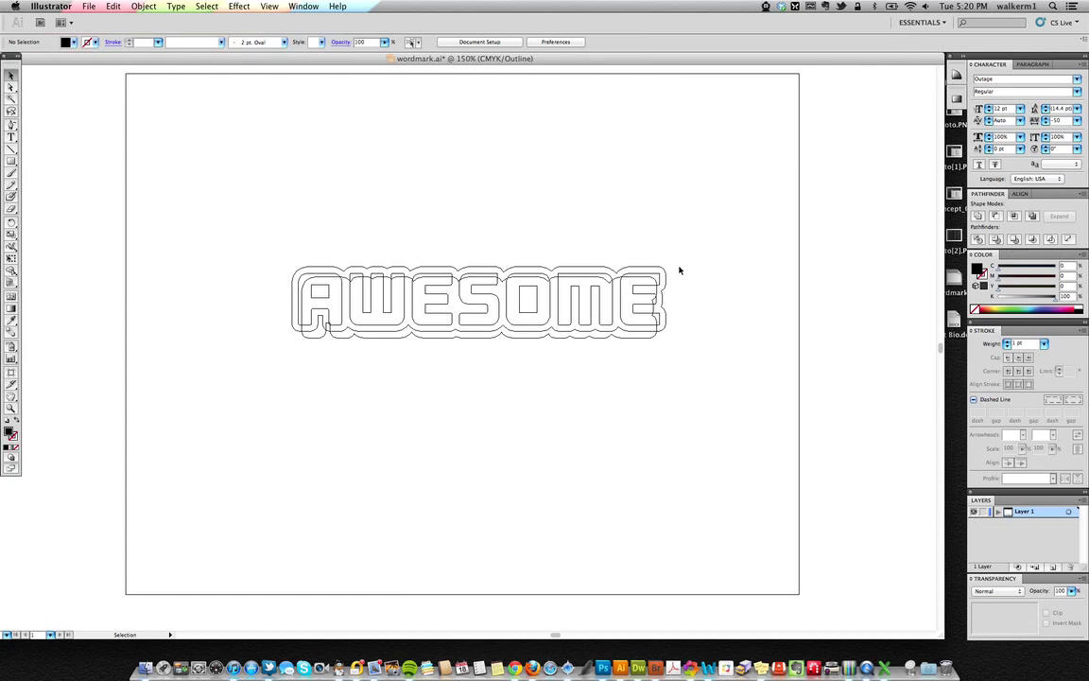
pyautogui.moveTo(699, 378); pyautogui.dragTo(335, 330)
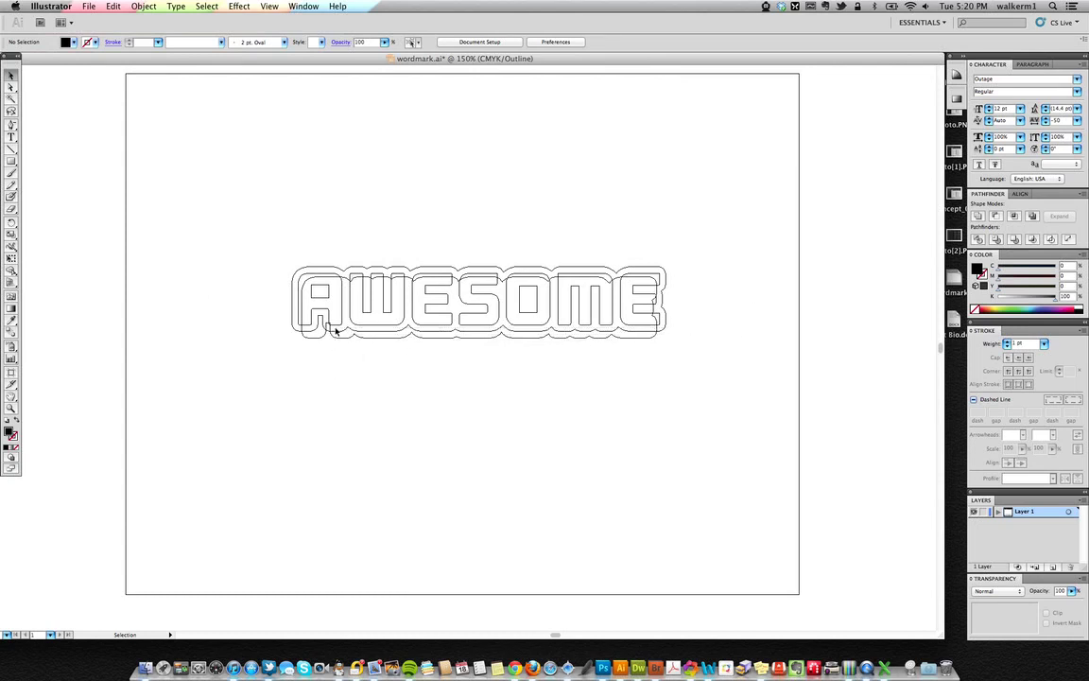
pyautogui.click(1079, 193)
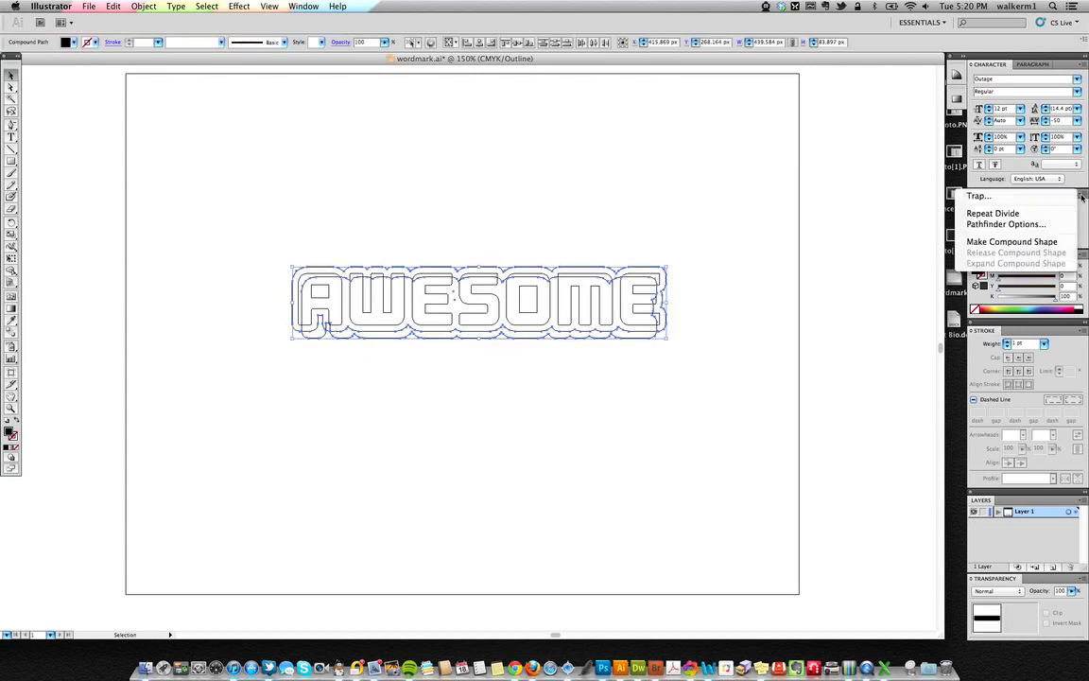
pyautogui.click(1040, 241)
pyautogui.click(1061, 216)
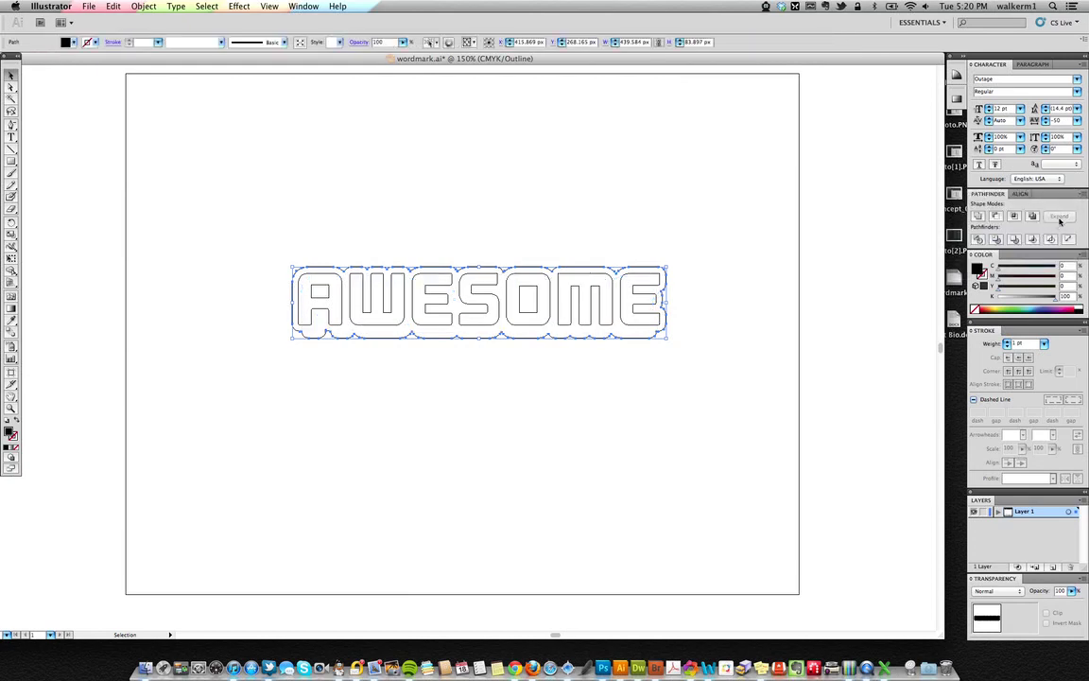
pyautogui.press('super+y')
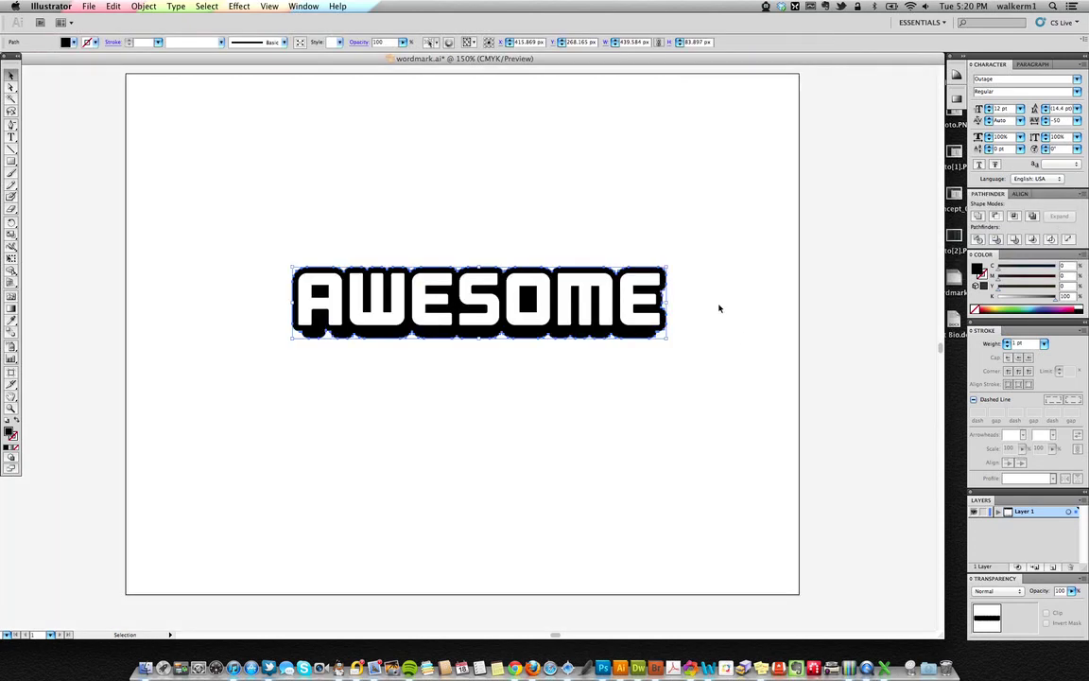
pyautogui.click(766, 317)
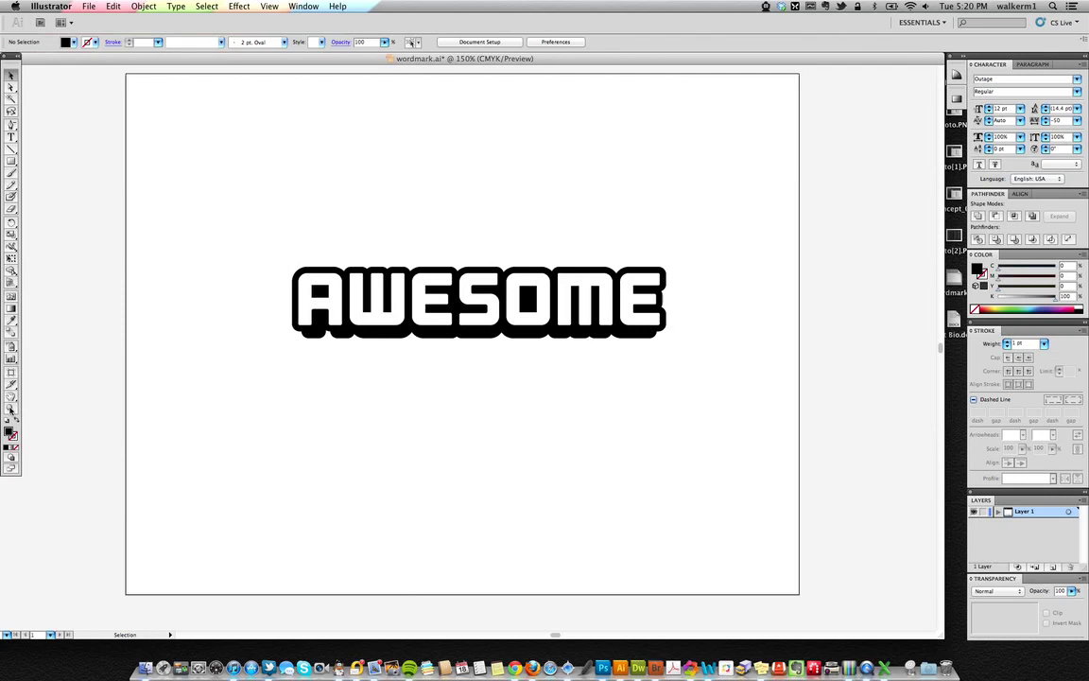
# Zoom into the A's bottom and delete the two notch anchor points from the shadow path.
pyautogui.press('z')
pyautogui.moveTo(267, 286); pyautogui.dragTo(356, 368)
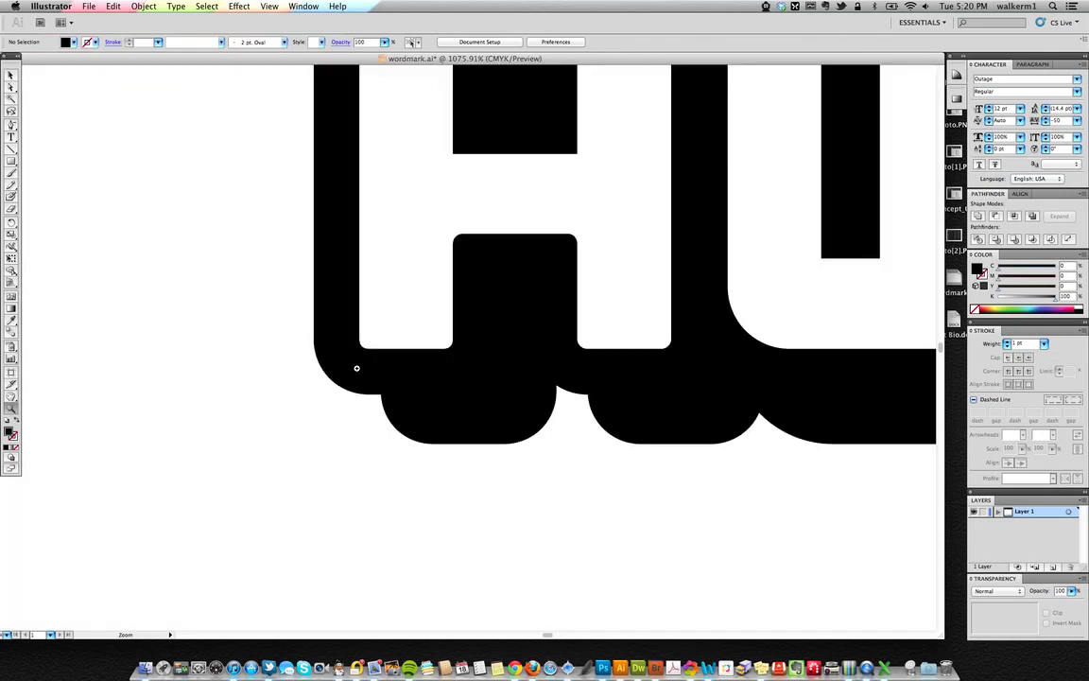
pyautogui.press('a')
pyautogui.moveTo(12, 123); pyautogui.dragTo(39, 150)
pyautogui.click(381, 399)
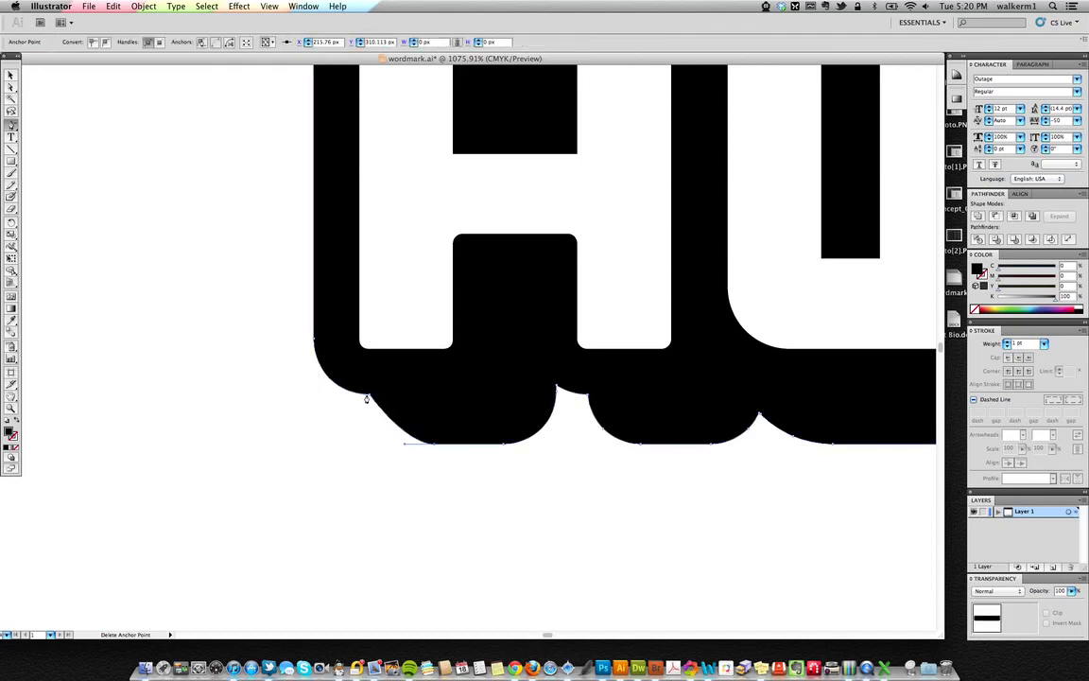
pyautogui.click(370, 397)
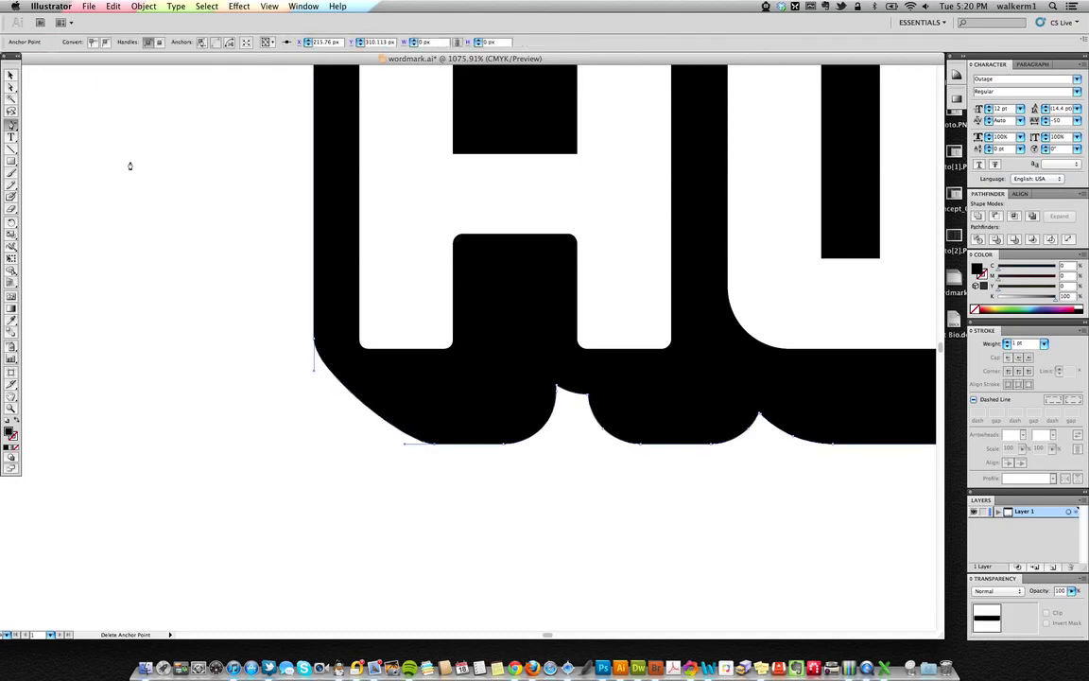
# Bend the diagonal edge into a smooth curve, then deselect and zoom back out to the wordmark.
pyautogui.press('a')
pyautogui.moveTo(315, 375); pyautogui.dragTo(305, 436)
pyautogui.click(184, 304)
pyautogui.press('super+0')
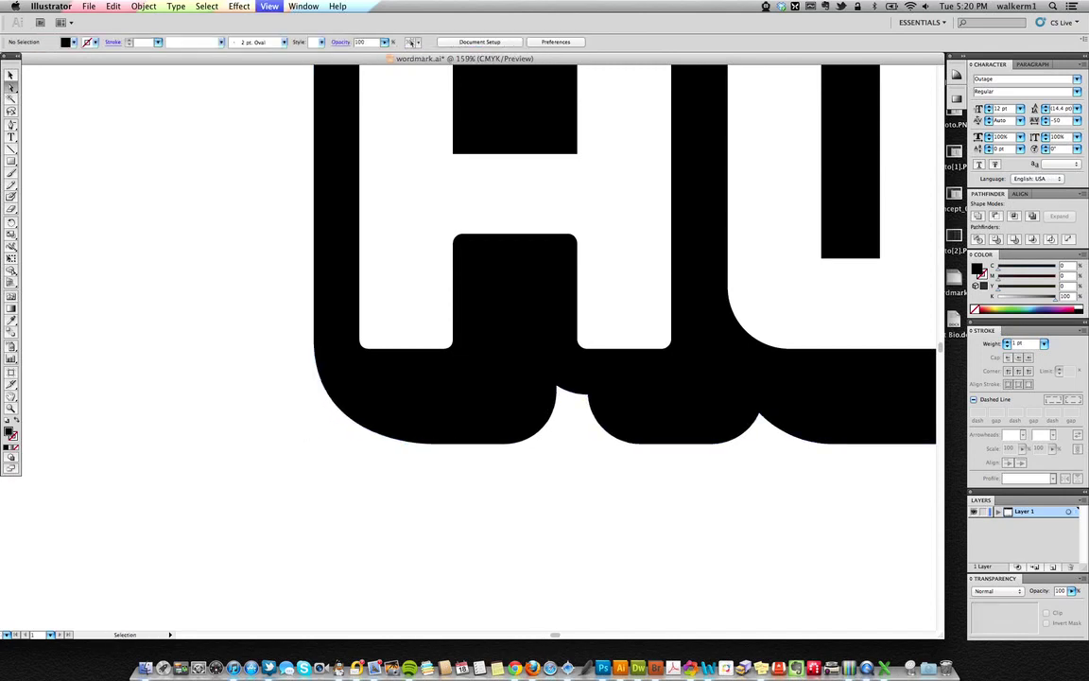